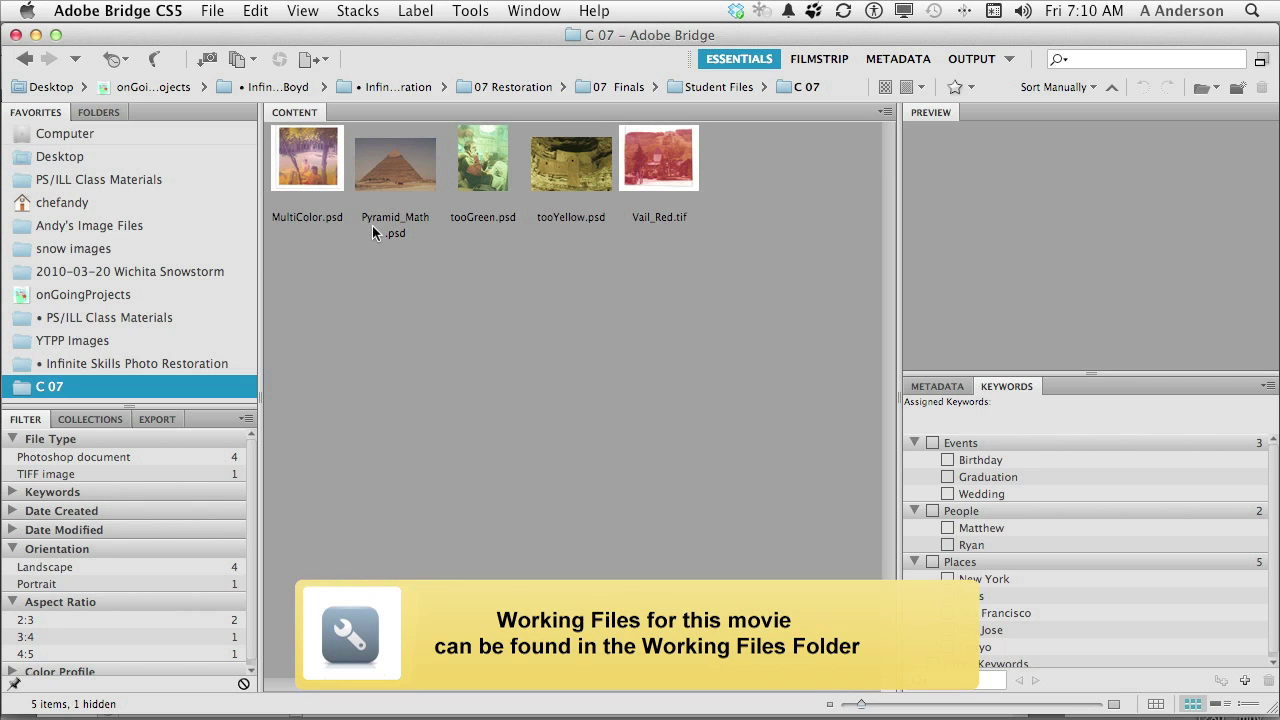
# Select Pyramid_Math.psd in Bridge's C 07 folder to preview it
pyautogui.click(394, 170)
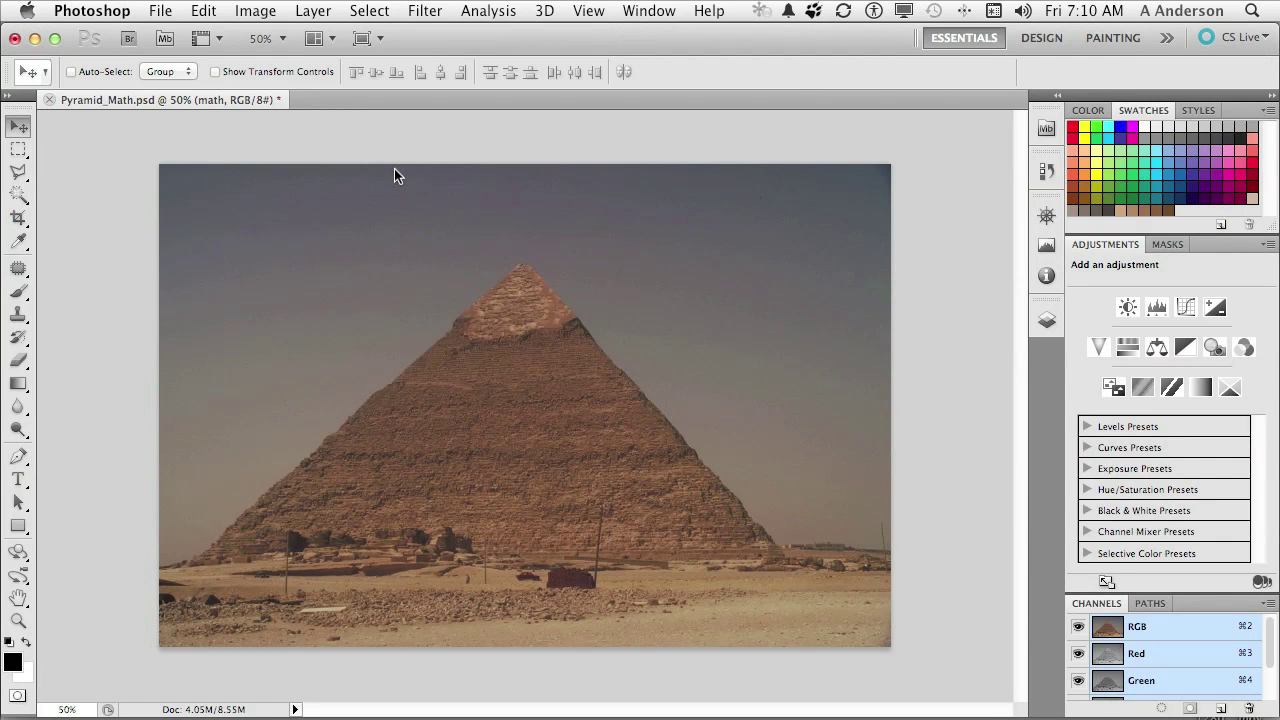
# In the Layers panel, show the math notes layer to read it, then hide it again
pyautogui.click(1044, 321)
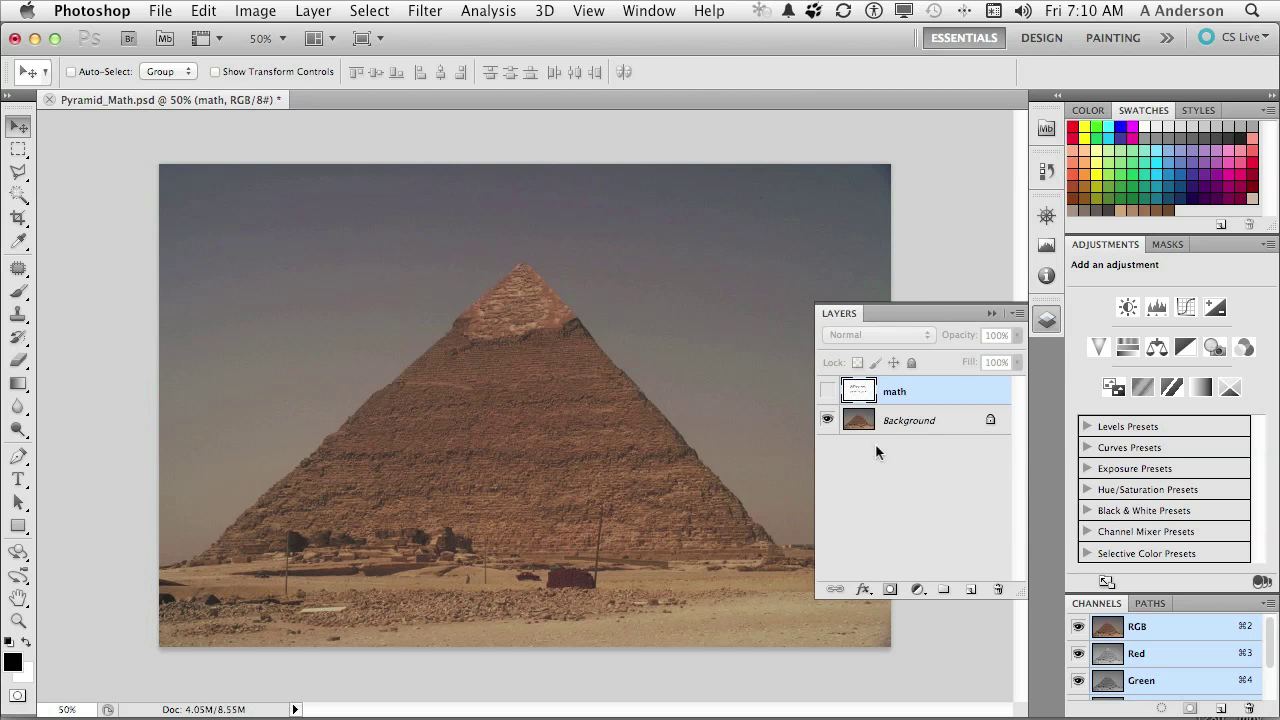
pyautogui.click(828, 391)
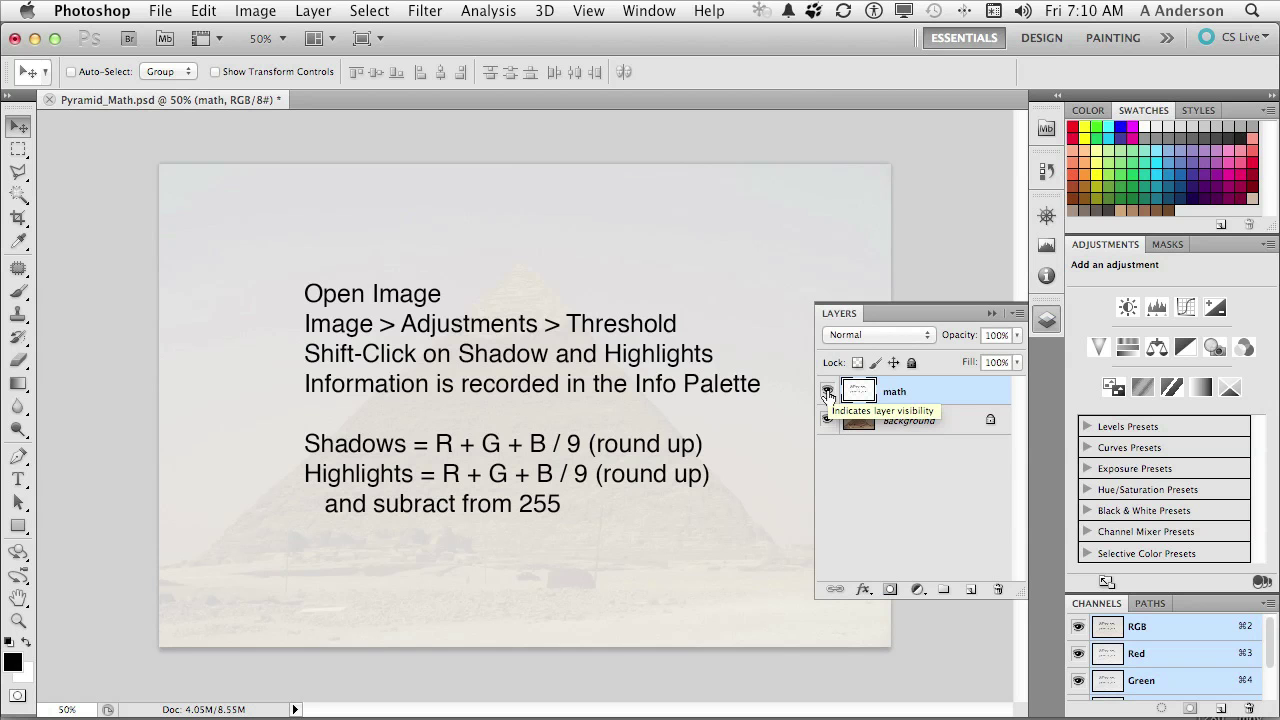
pyautogui.click(828, 391)
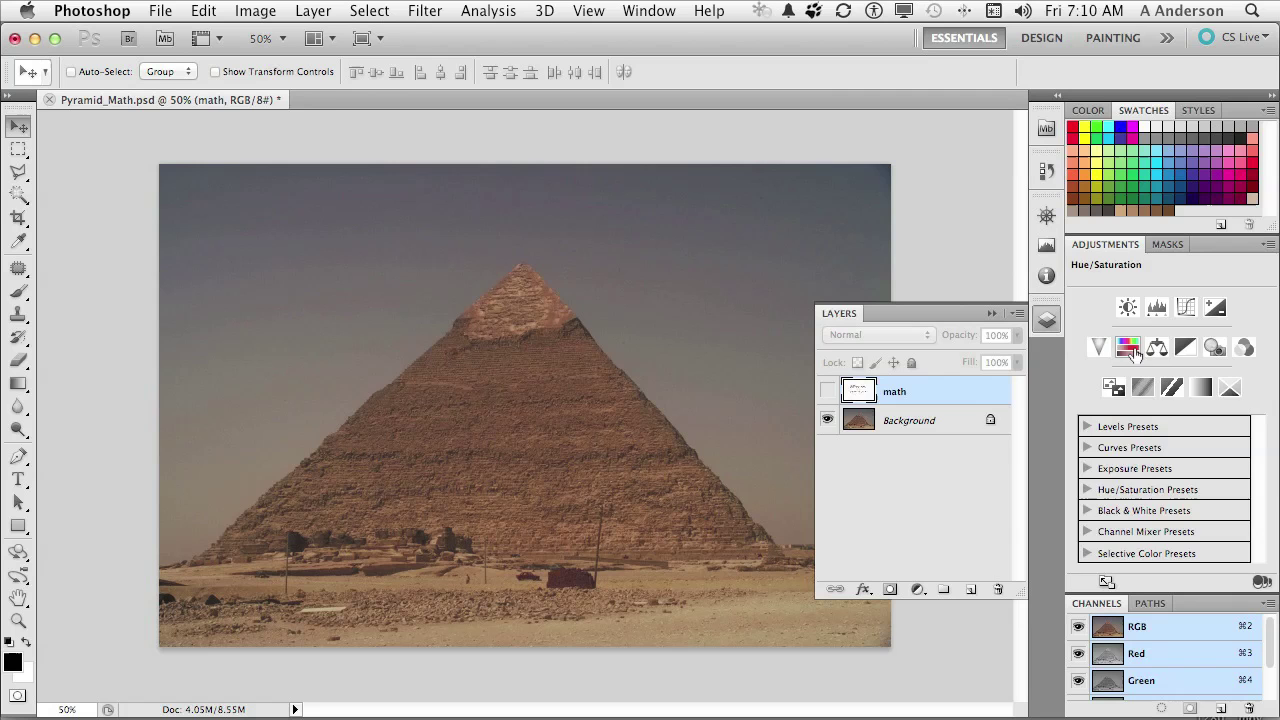
# Add a Levels 1 adjustment layer and pick its white-point eyedropper
pyautogui.click(1155, 309)
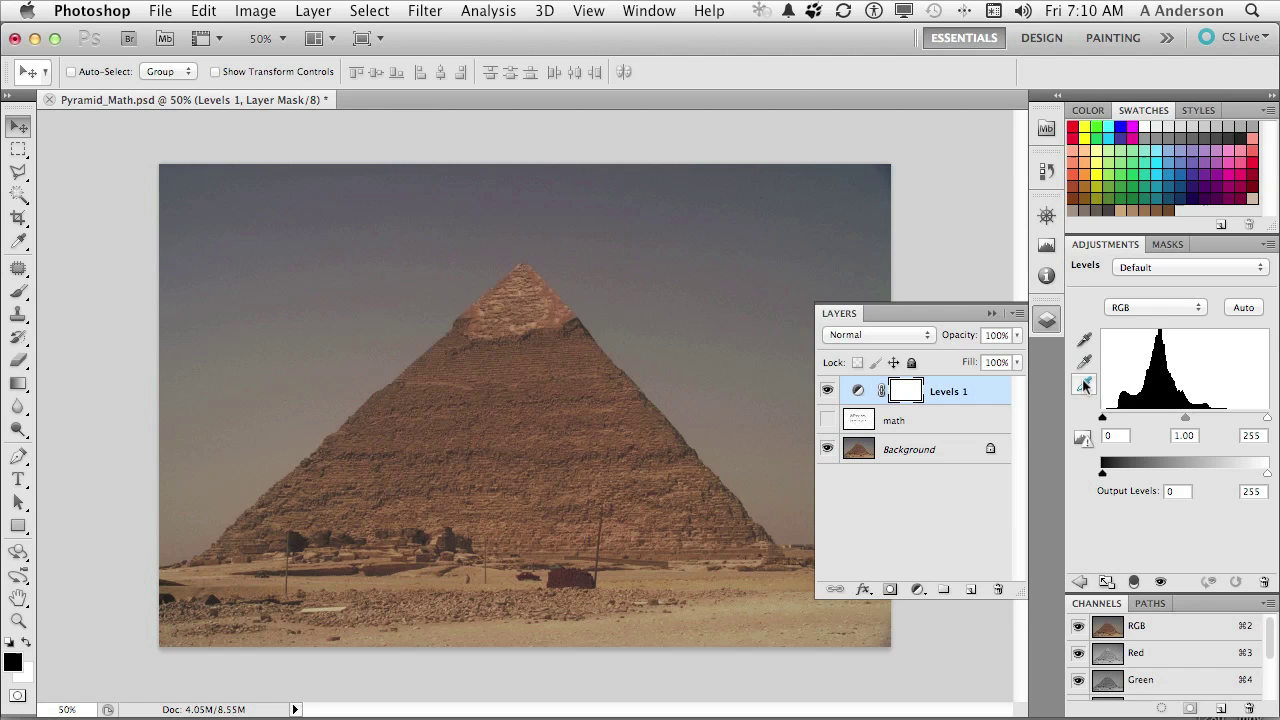
pyautogui.click(1084, 386)
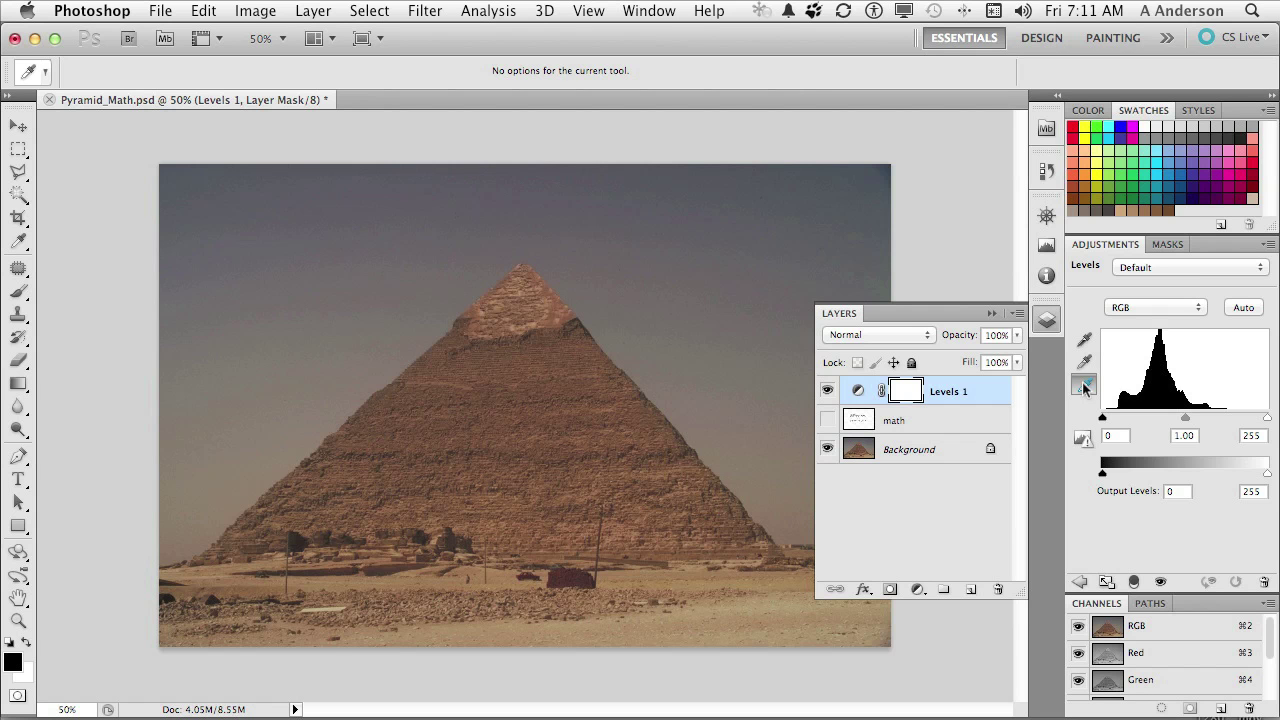
pyautogui.doubleClick(1084, 386)
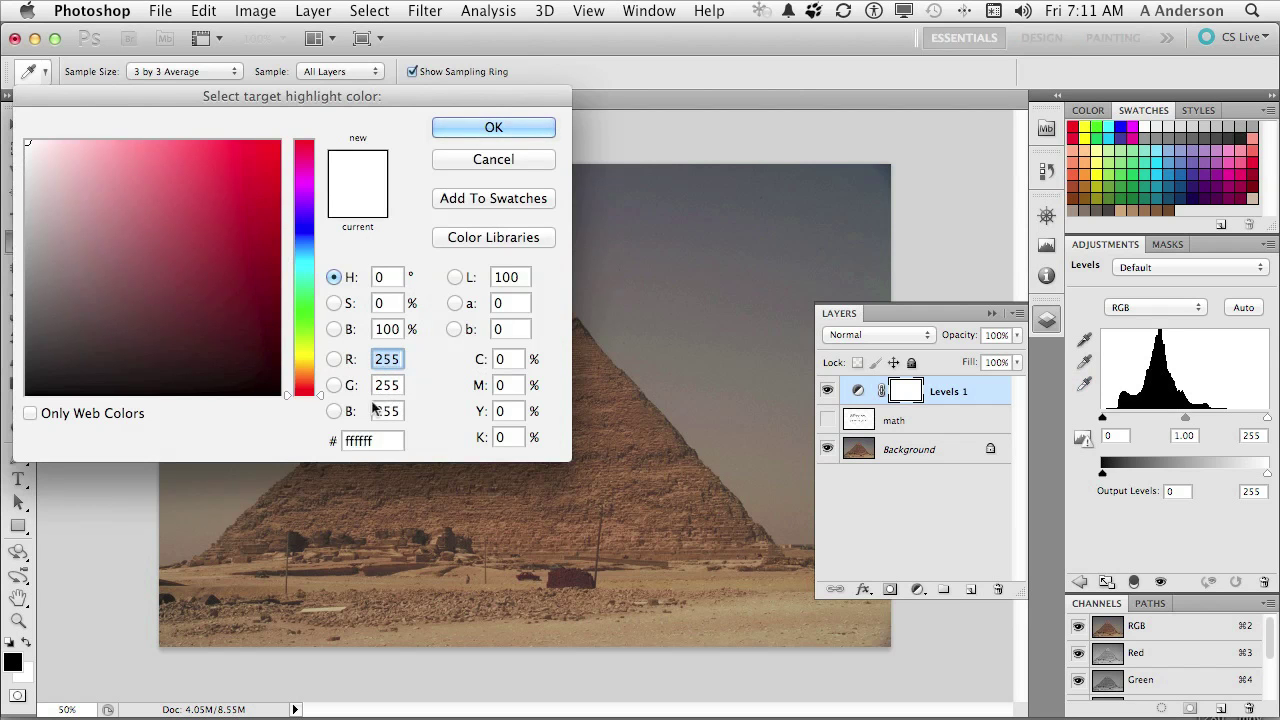
pyautogui.click(470, 158)
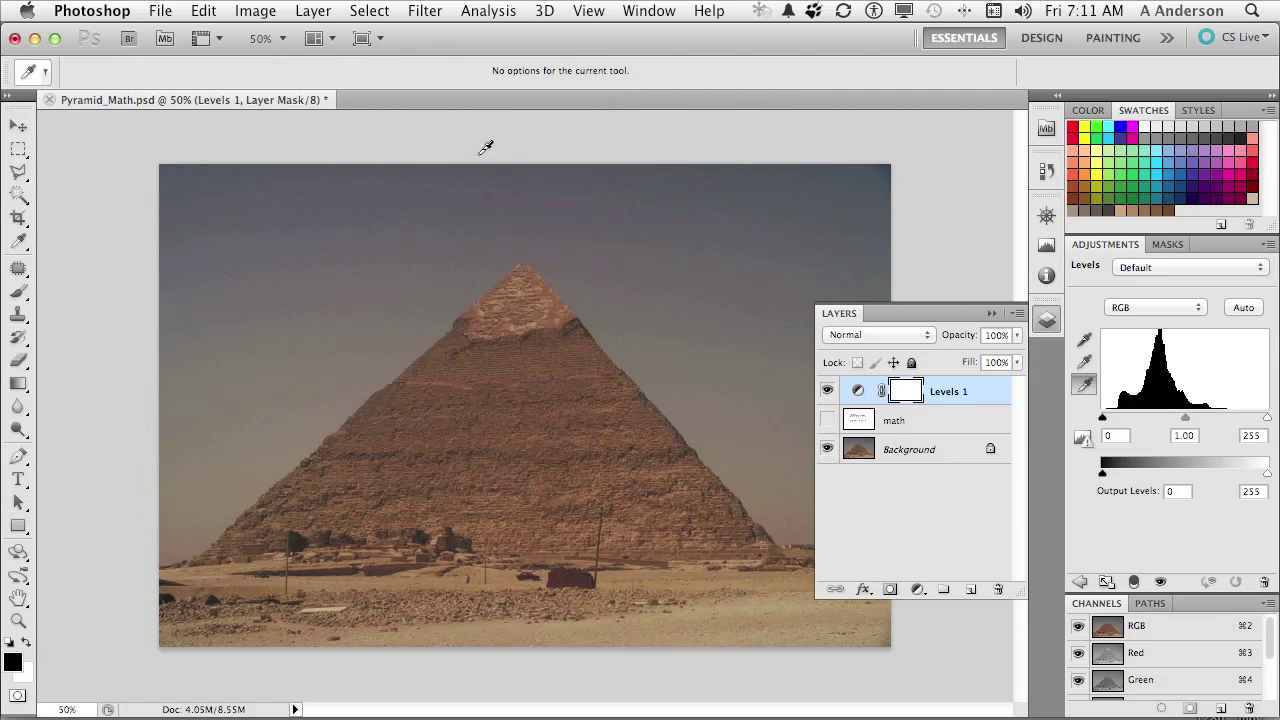
pyautogui.doubleClick(1084, 339)
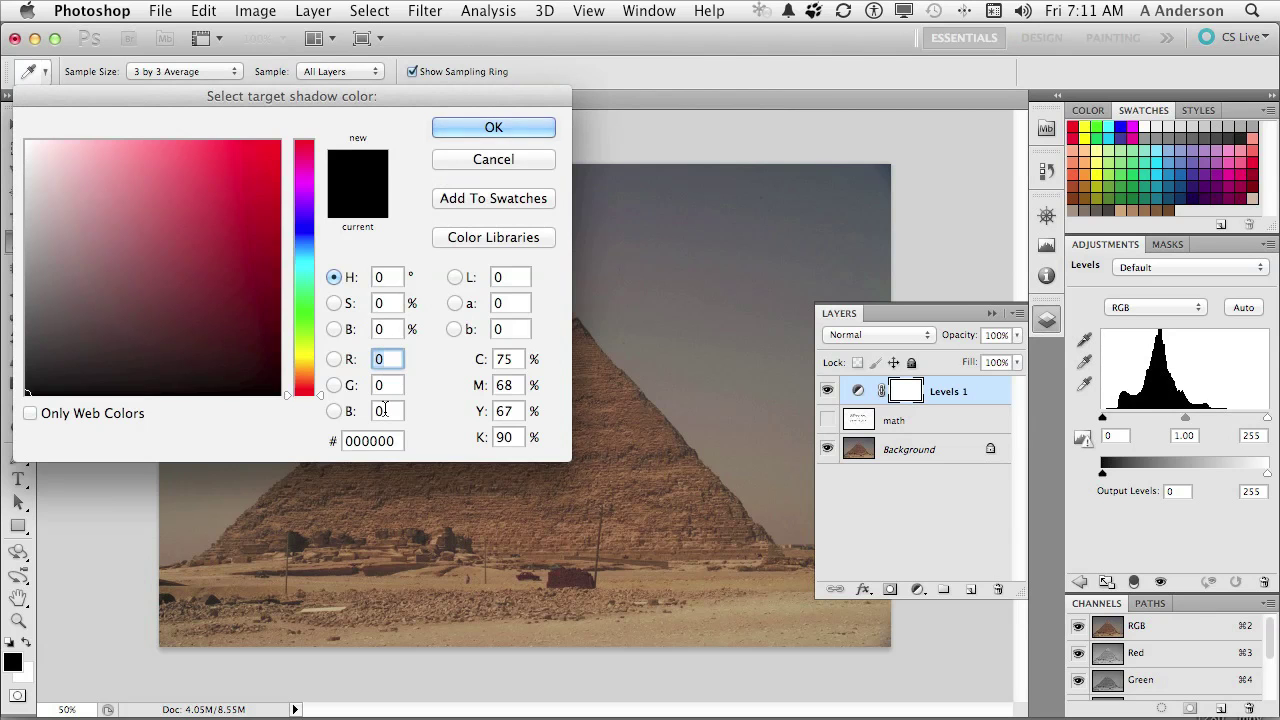
pyautogui.click(507, 159)
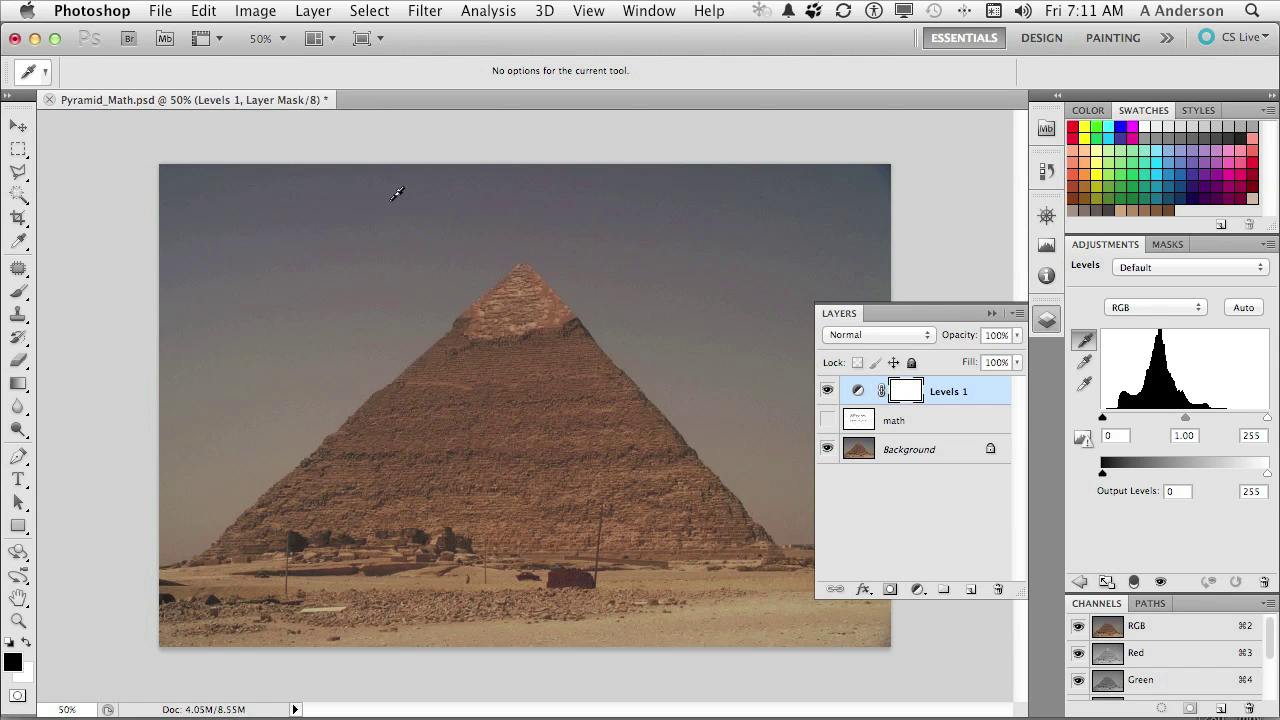
# Select the Eyedropper tool and show the Info panel for RGB readouts
pyautogui.click(18, 243)
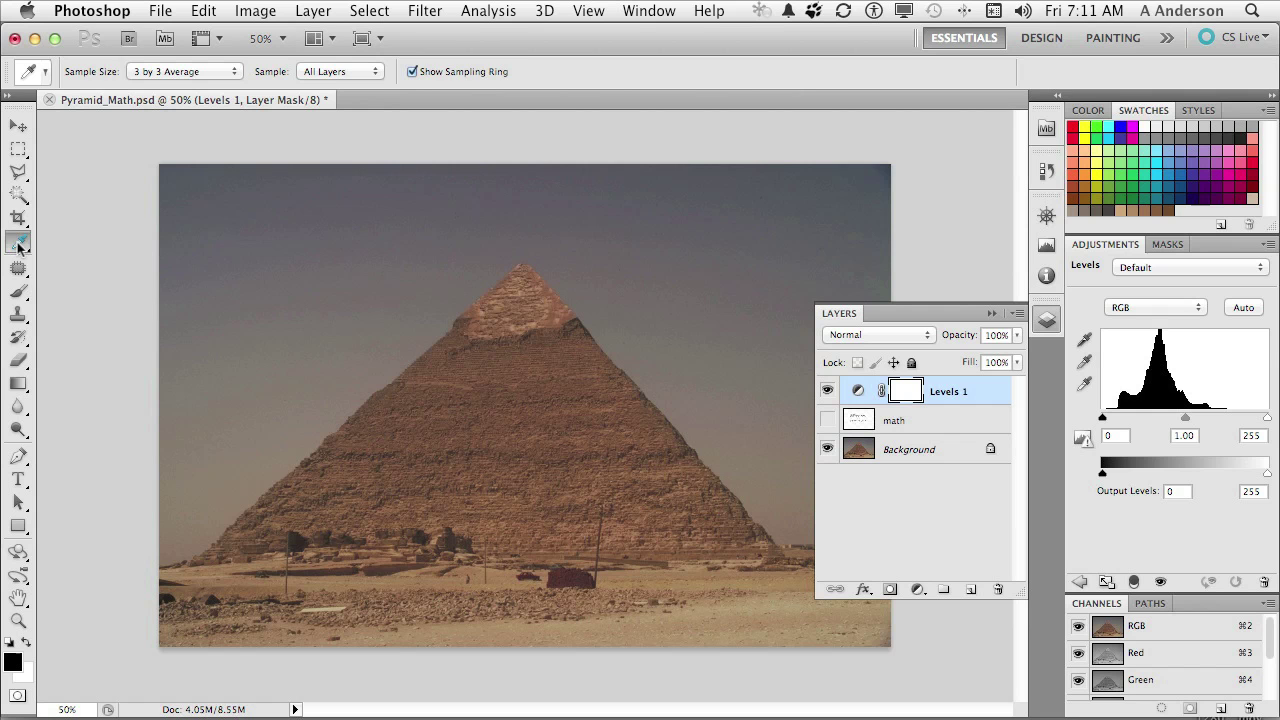
pyautogui.click(642, 11)
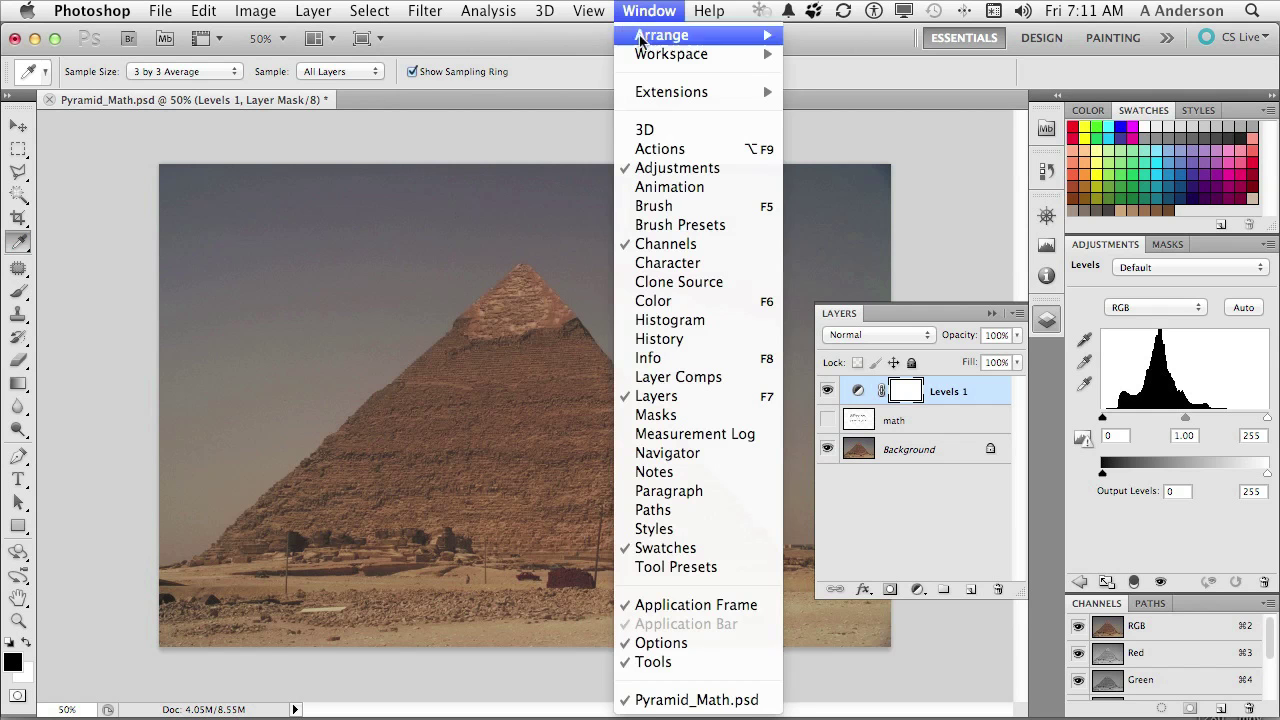
pyautogui.click(668, 362)
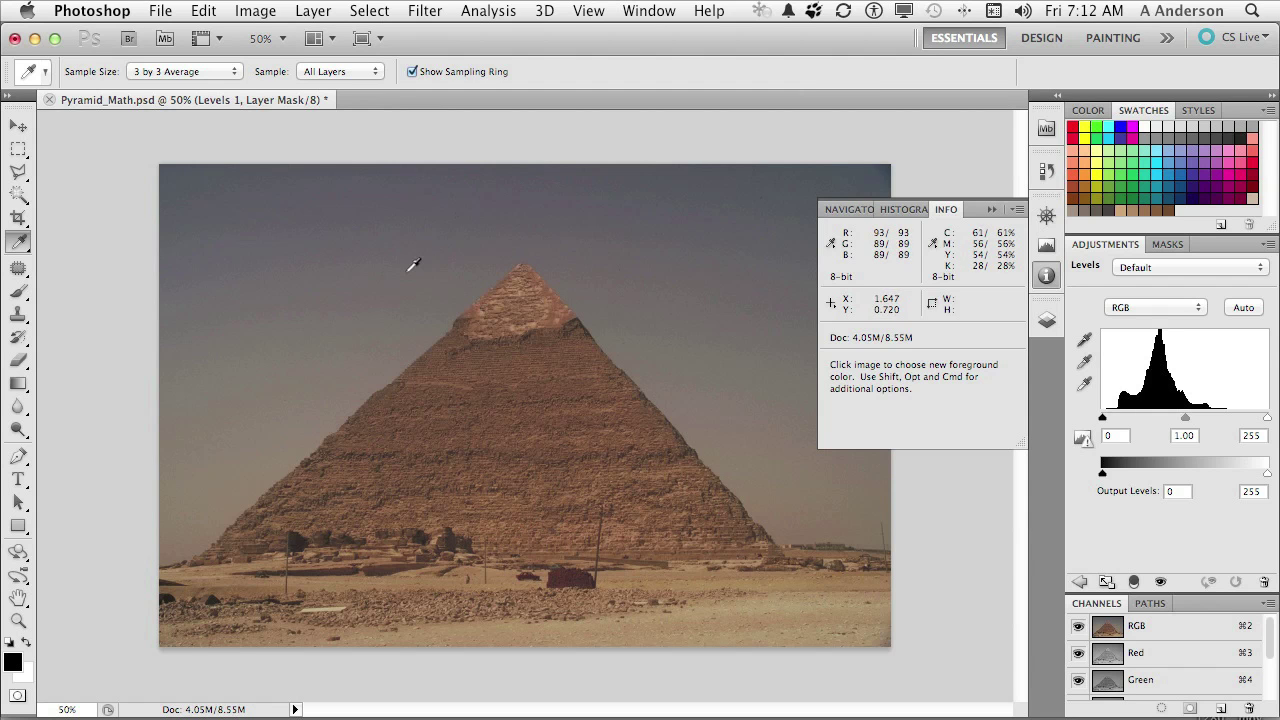
# Preview a Threshold adjustment at level 22 so only the darkest pixels stay black
pyautogui.click(258, 10)
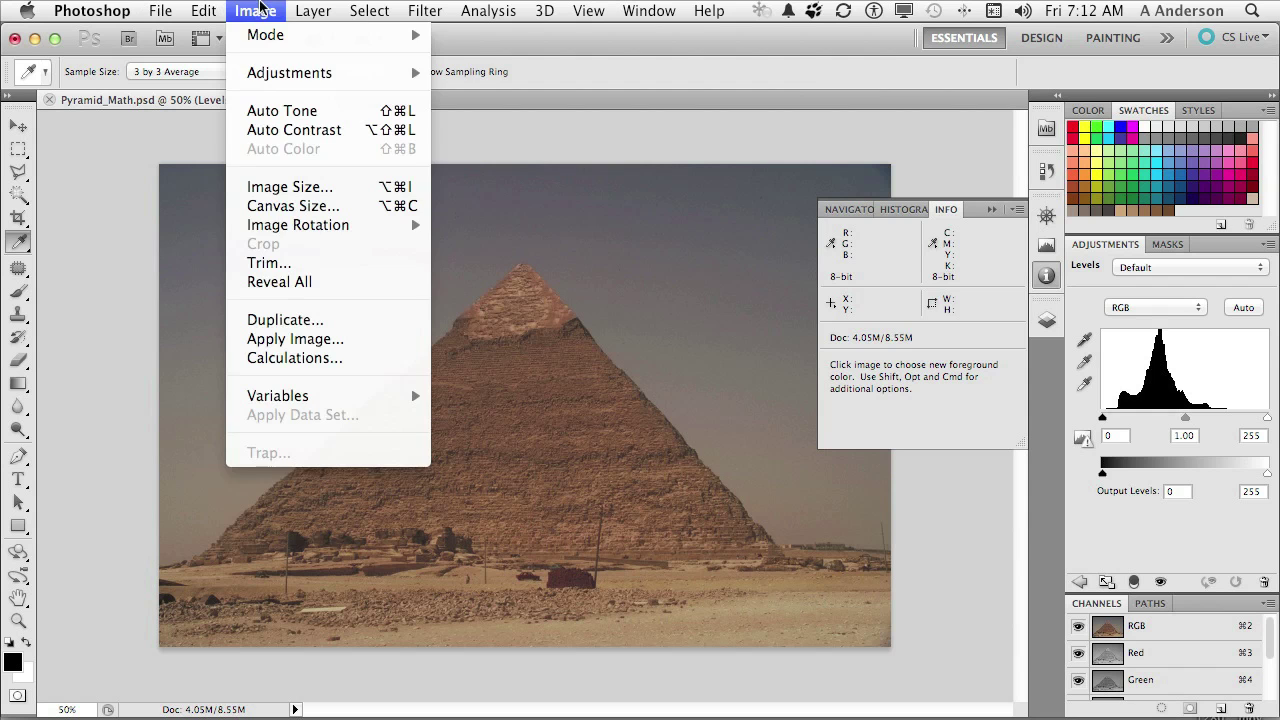
pyautogui.moveTo(270, 75)
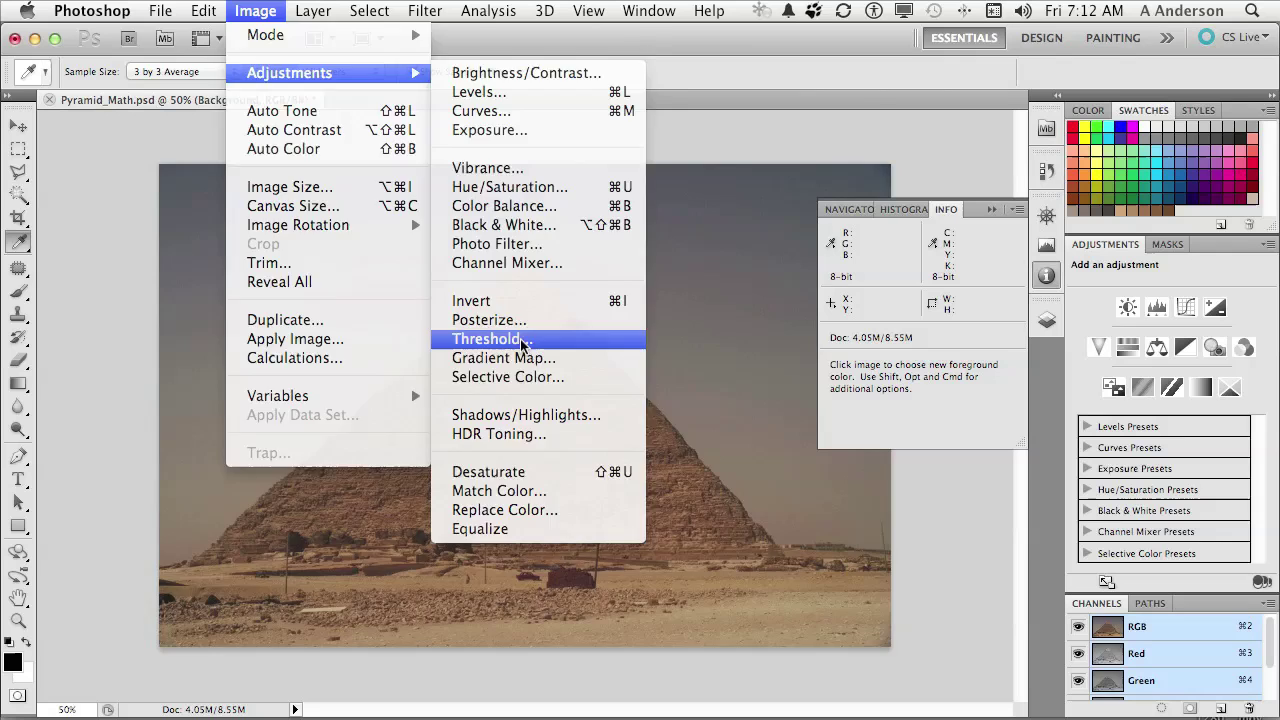
pyautogui.click(522, 341)
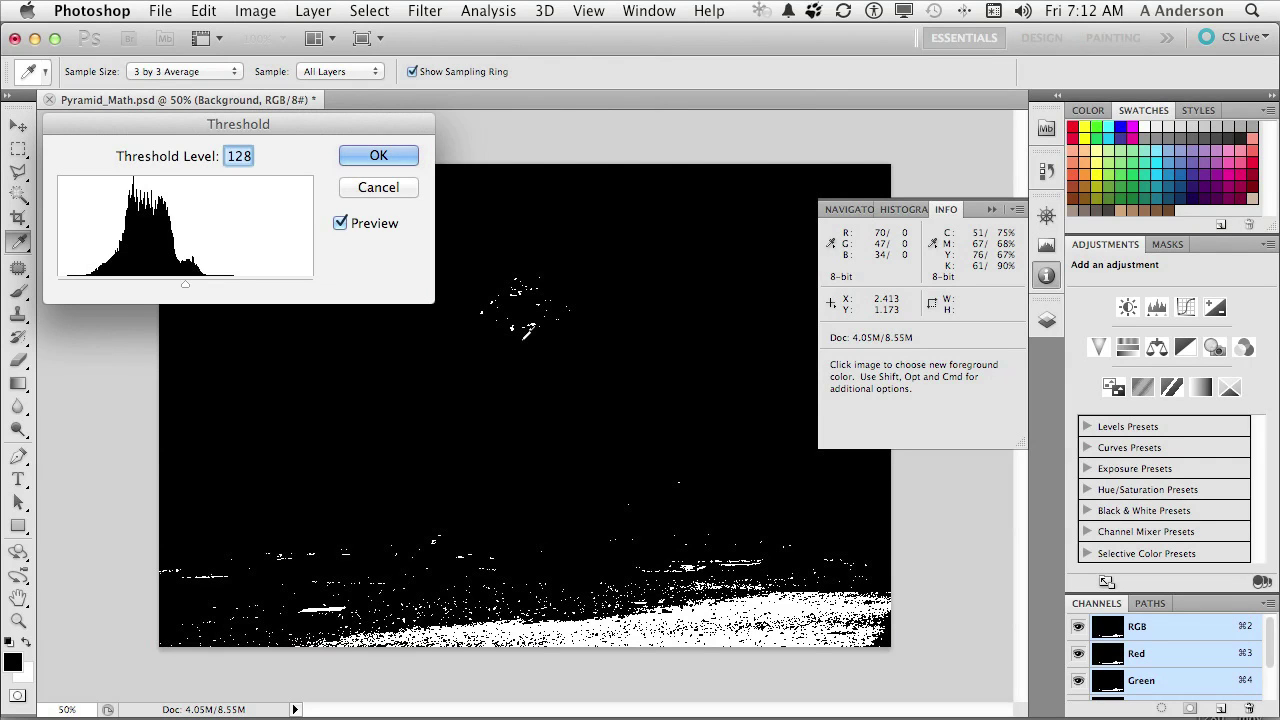
pyautogui.moveTo(185, 285); pyautogui.dragTo(80, 301)
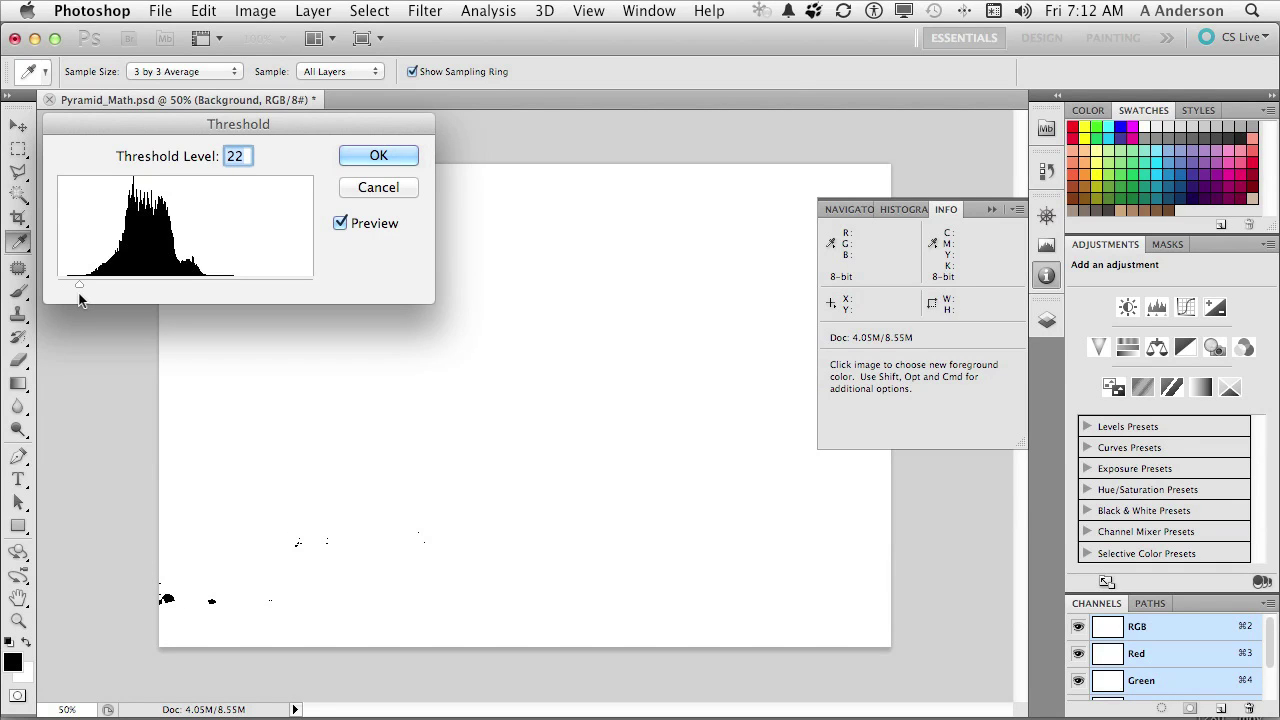
# Place sampler #1 on the darkest spot (15/13/11), raise Threshold to 143, and place sampler #2 on the brightest spot (179/158/117)
pyautogui.keyDown('shift'); pyautogui.click(171, 593); pyautogui.keyUp('shift')
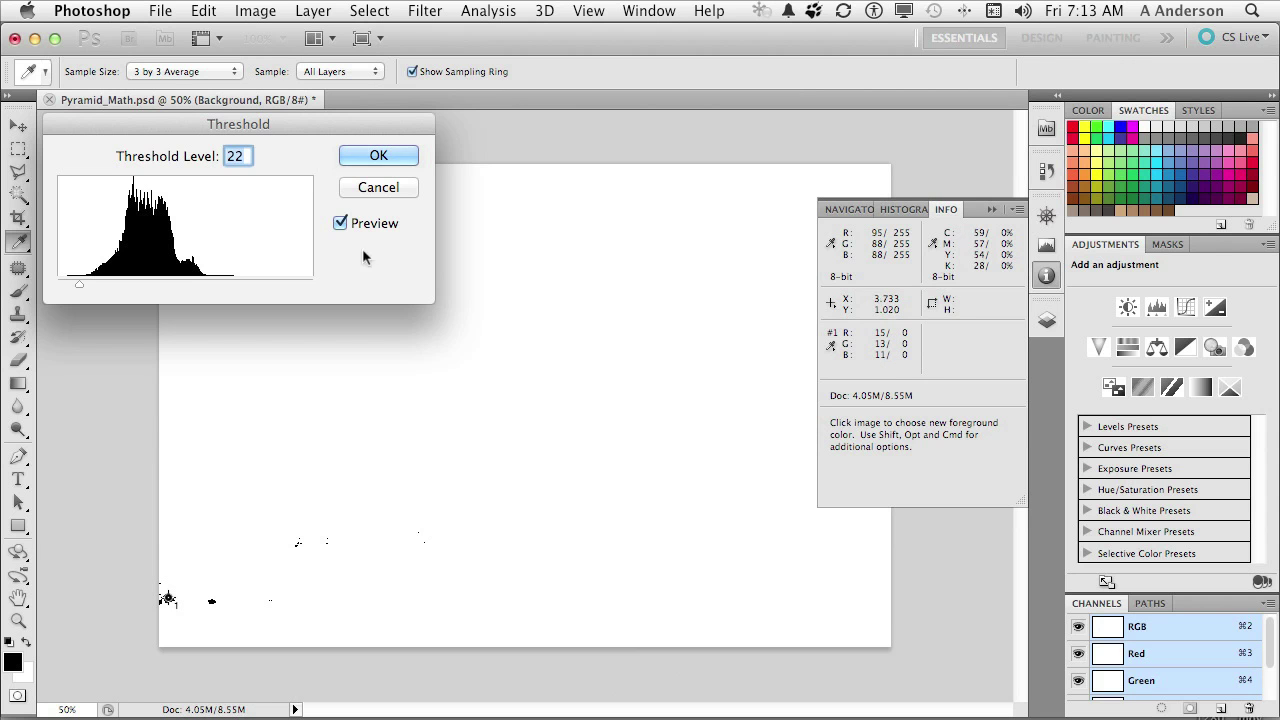
pyautogui.moveTo(79, 284); pyautogui.dragTo(200, 289)
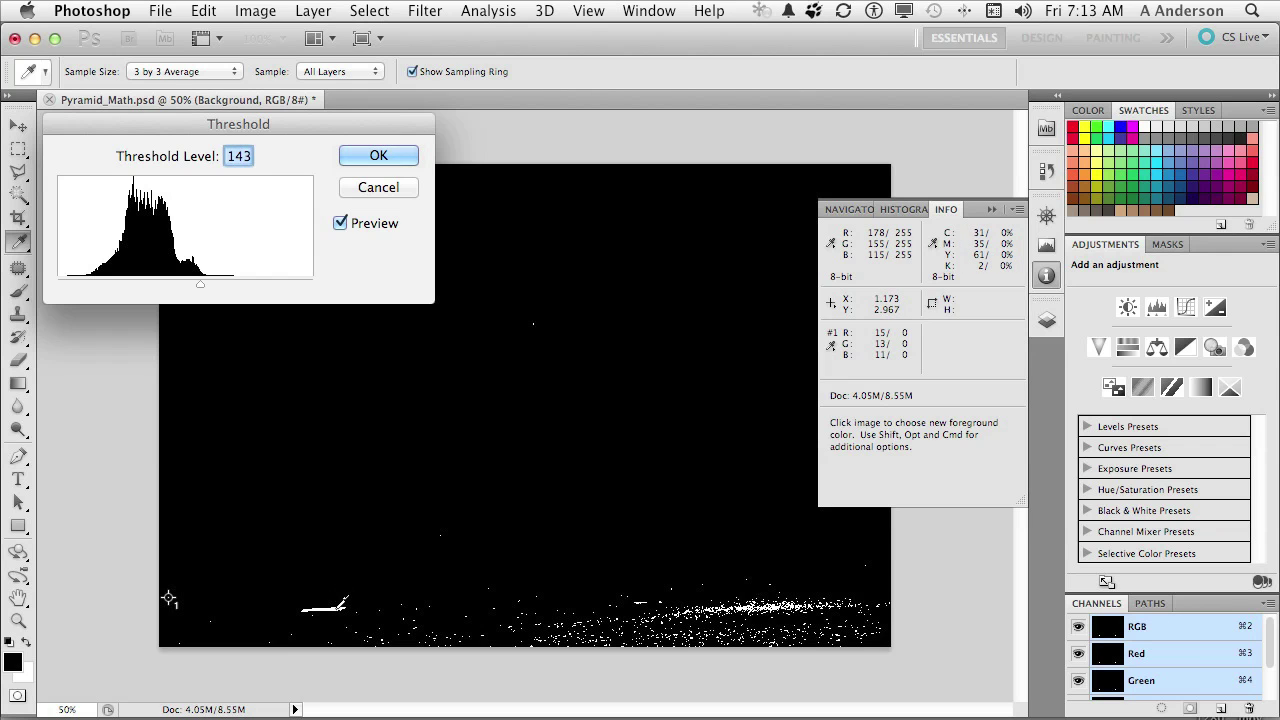
pyautogui.keyDown('shift'); pyautogui.click(338, 610); pyautogui.keyUp('shift')
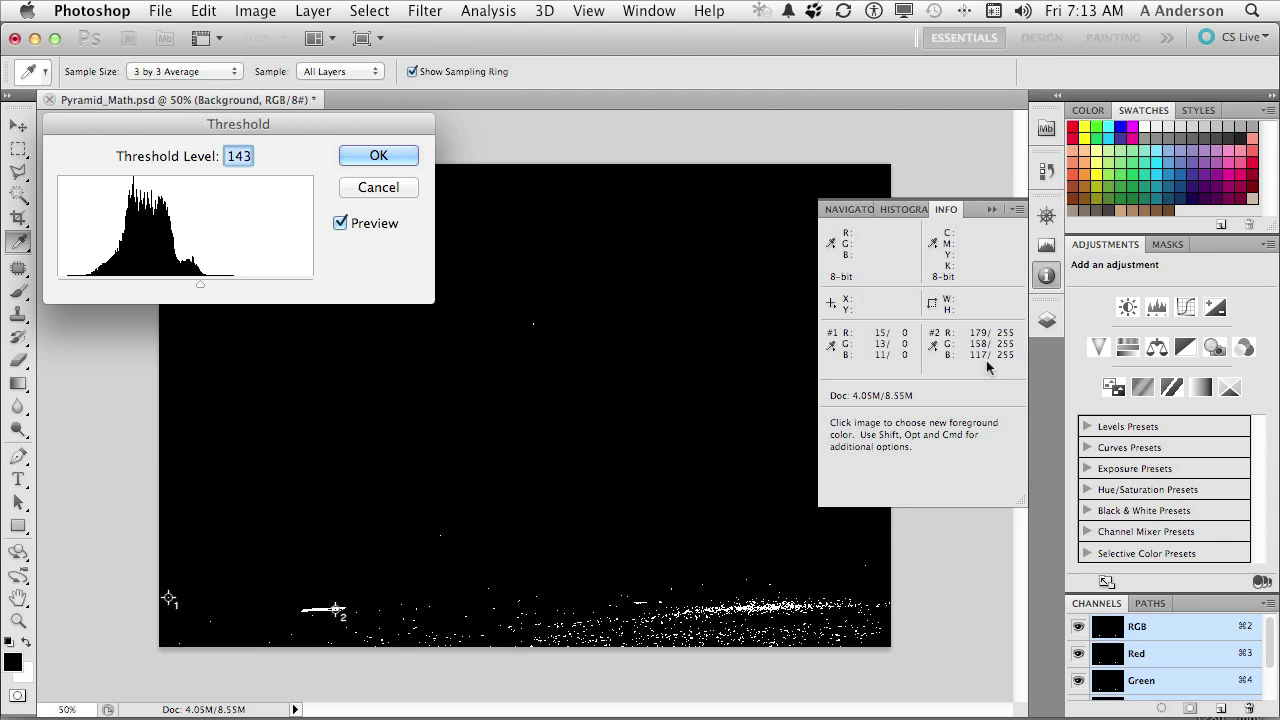
# Cancel the Threshold preview and show the math notes layer again
pyautogui.click(378, 188)
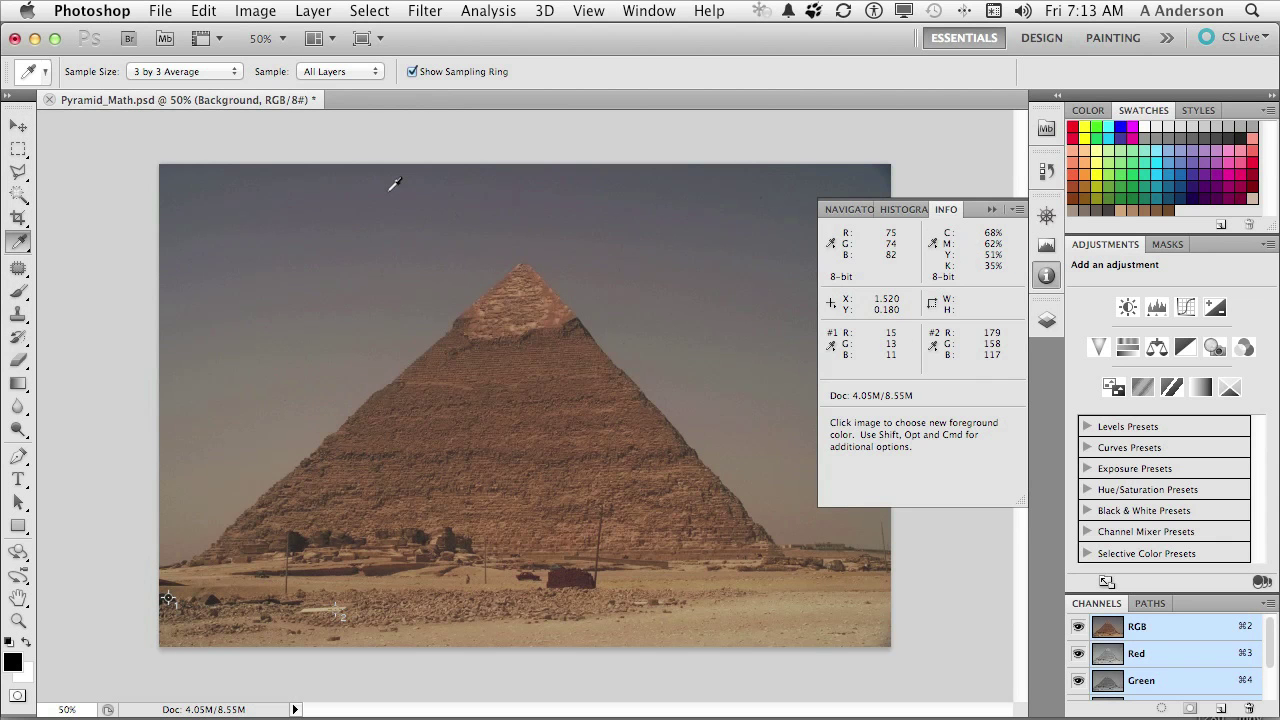
pyautogui.click(1046, 320)
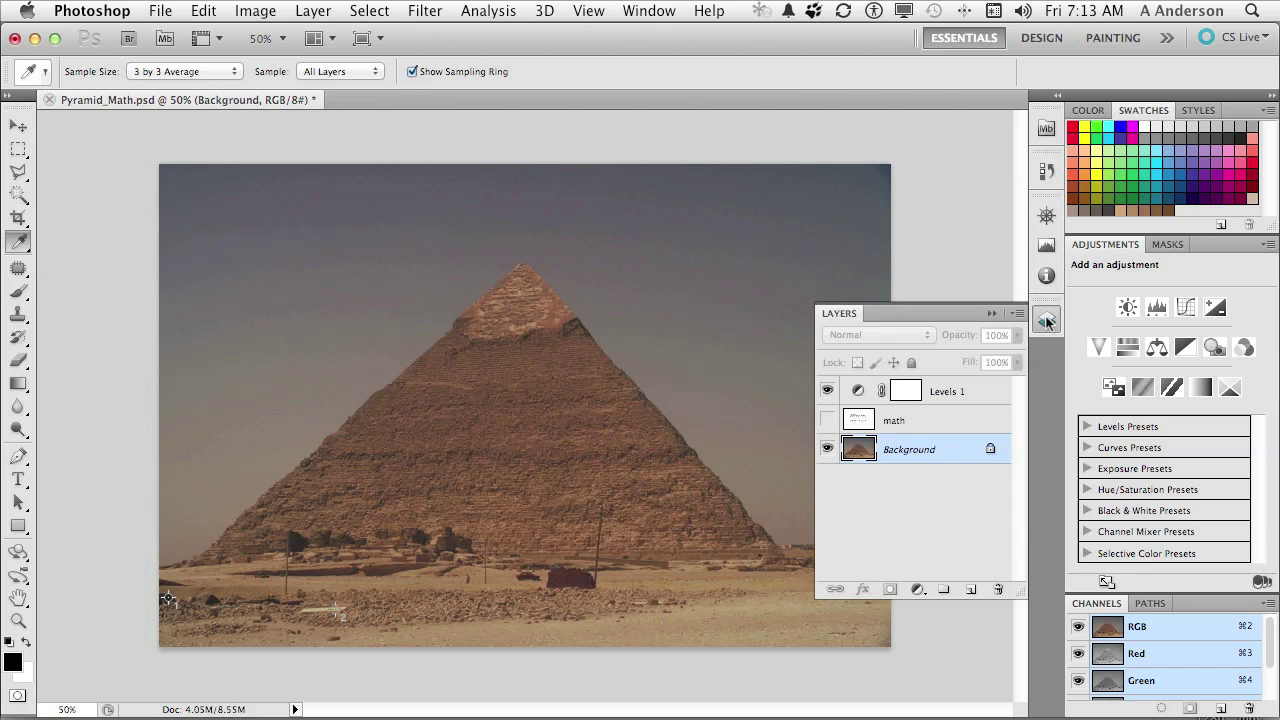
pyautogui.click(827, 420)
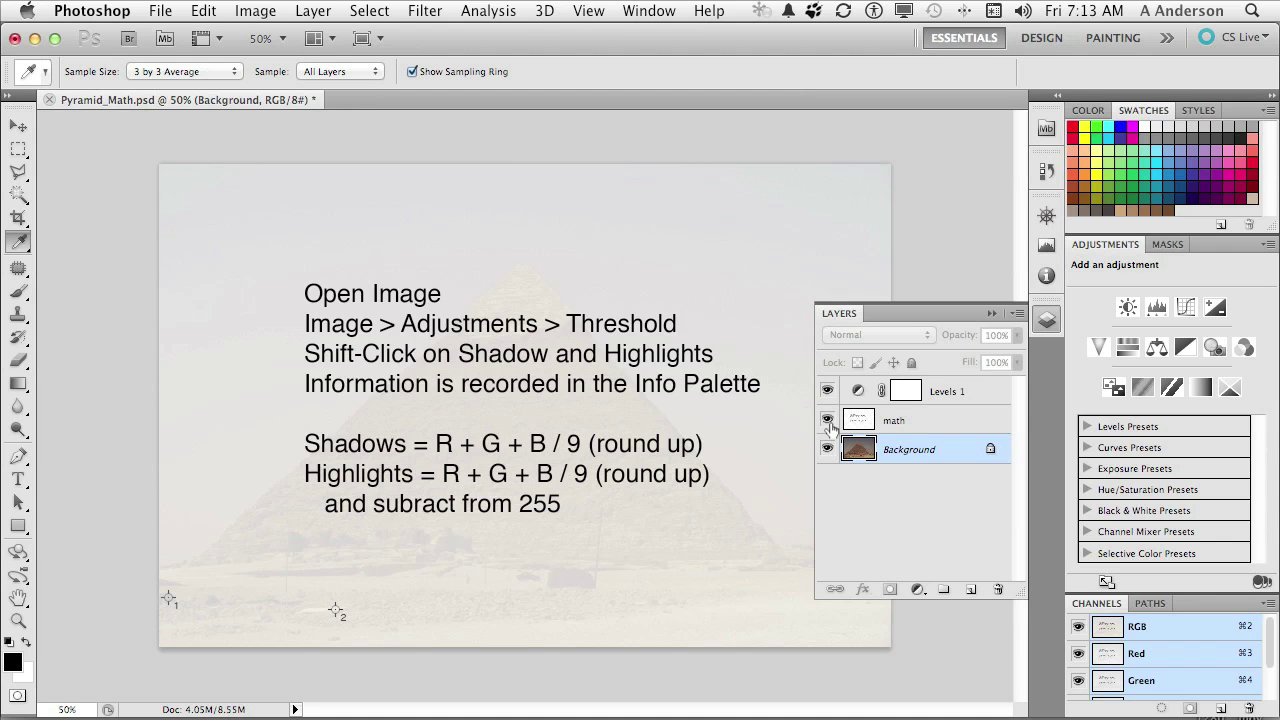
# Hide the math notes layer and check the two samplers' readings in the Info panel
pyautogui.click(827, 420)
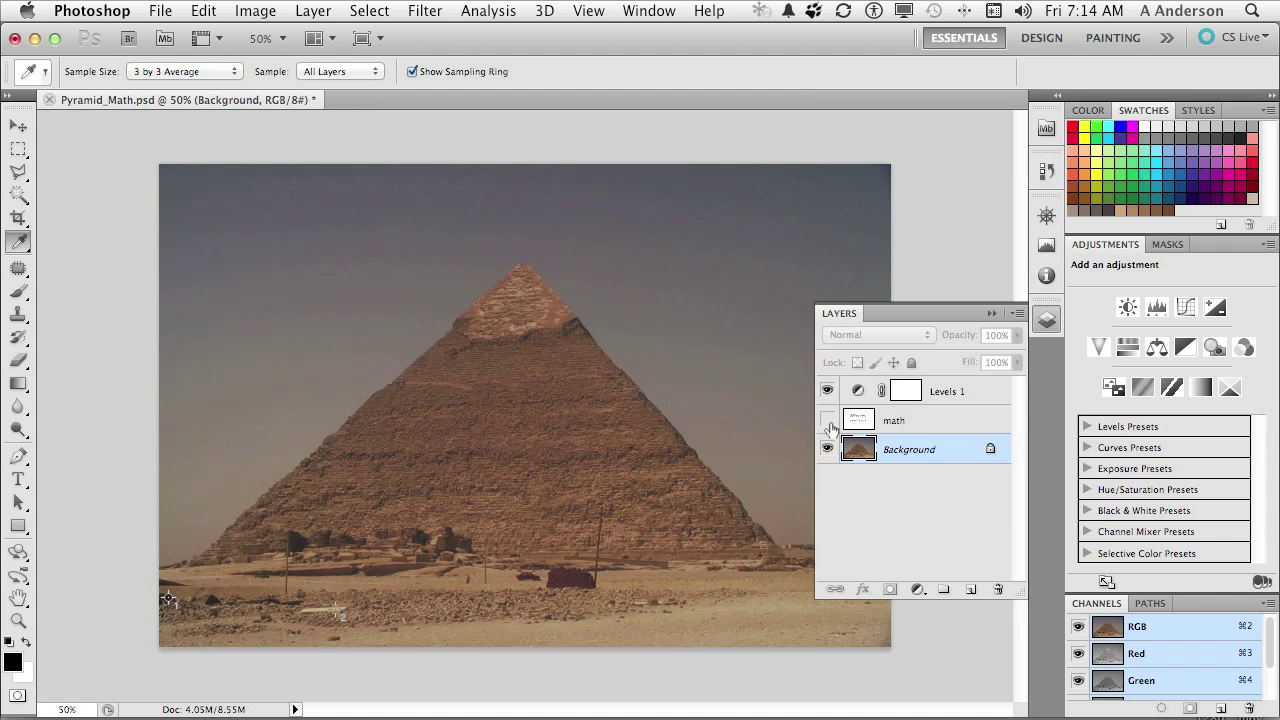
pyautogui.click(1048, 277)
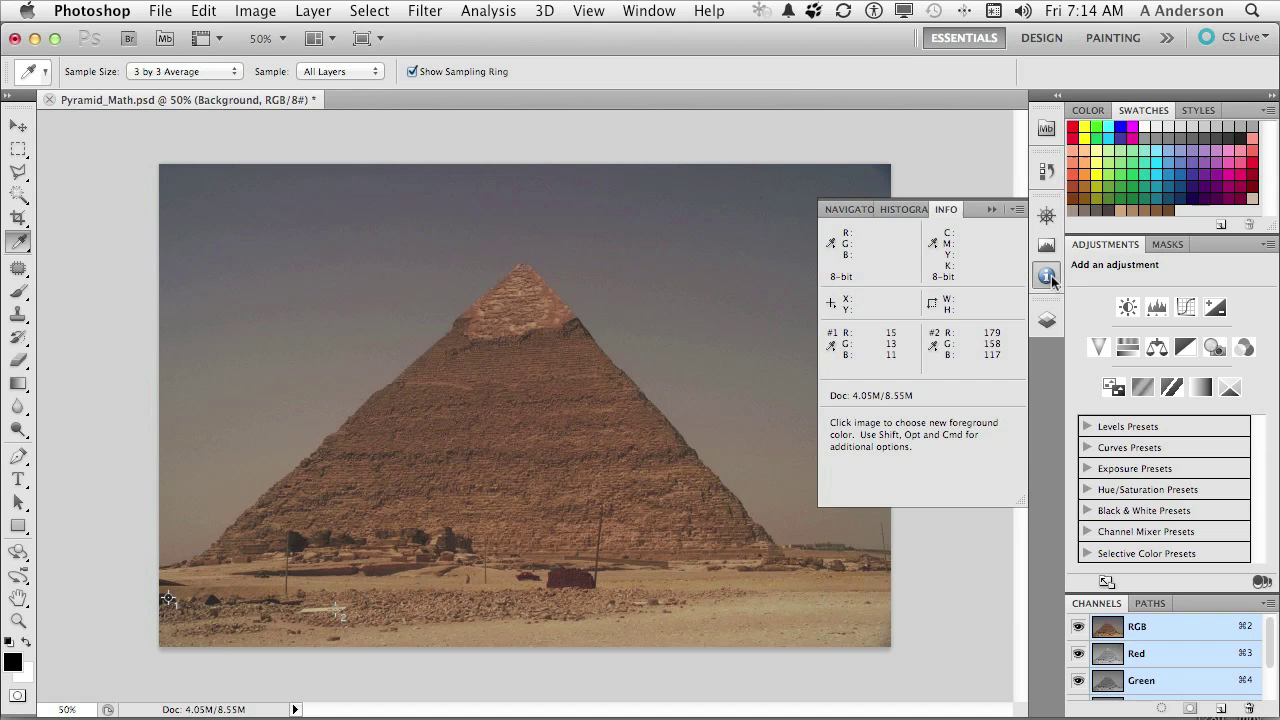
pyautogui.click(1046, 320)
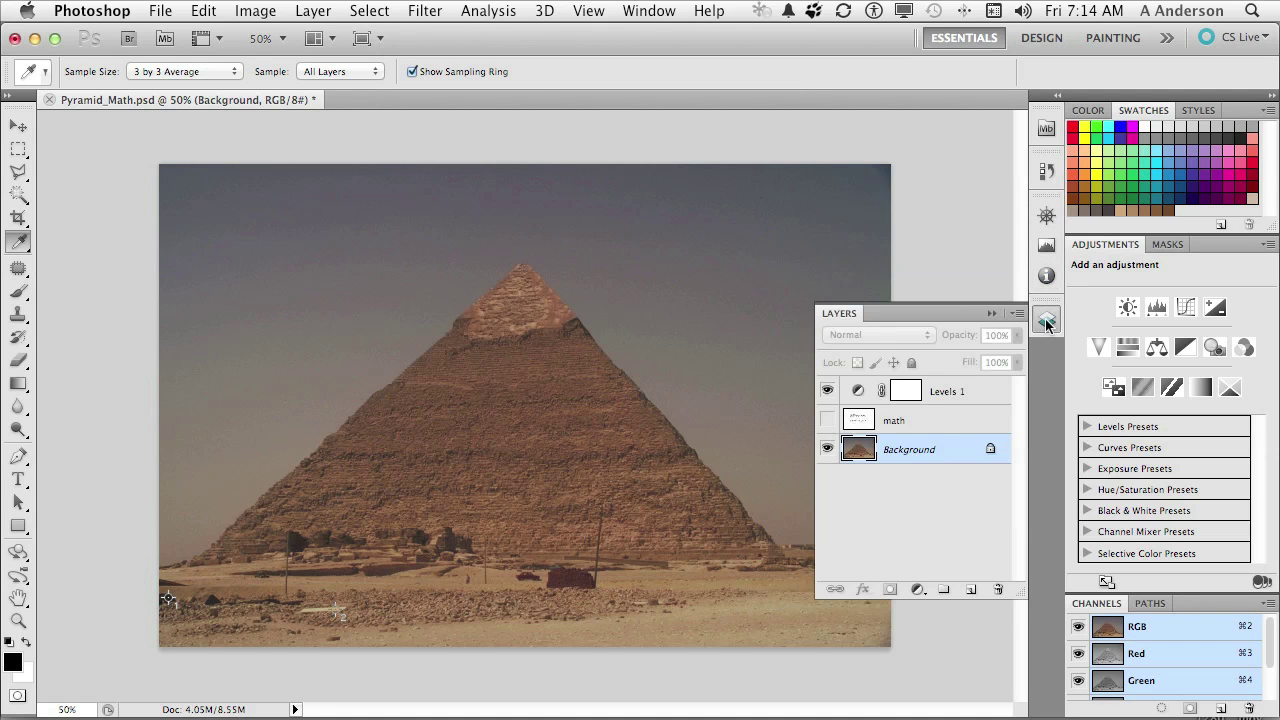
pyautogui.click(827, 421)
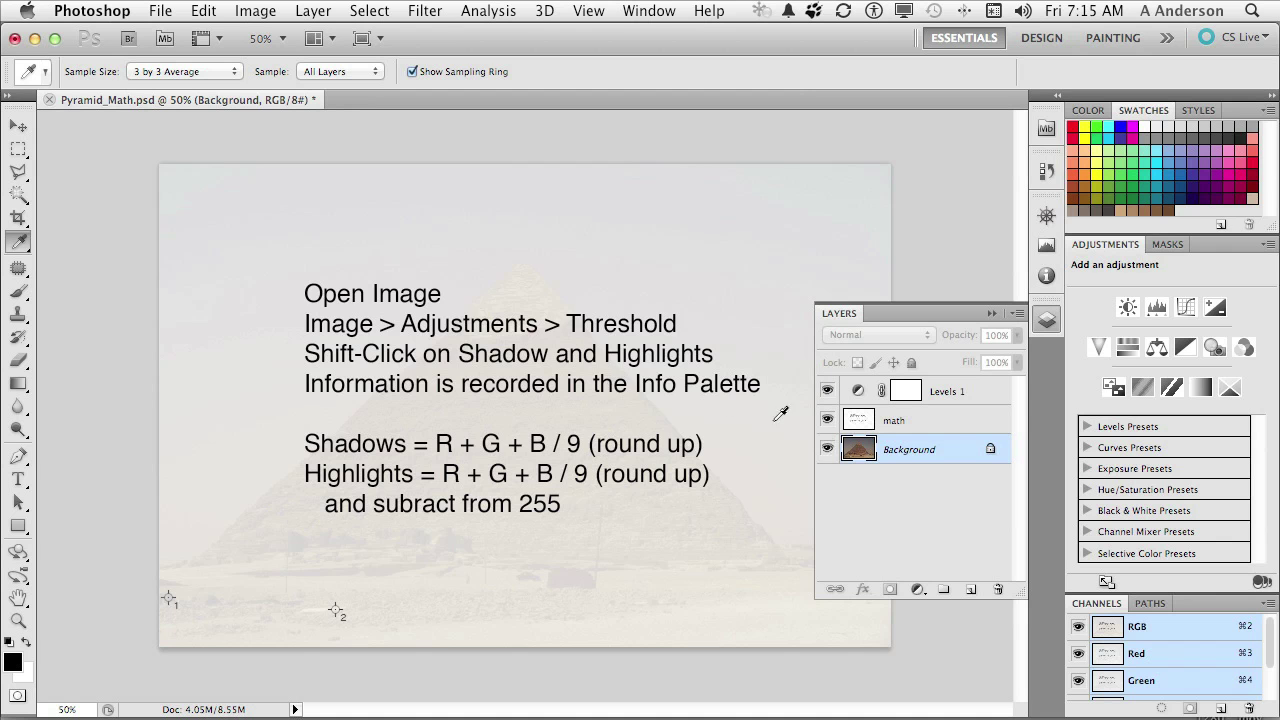
pyautogui.click(827, 420)
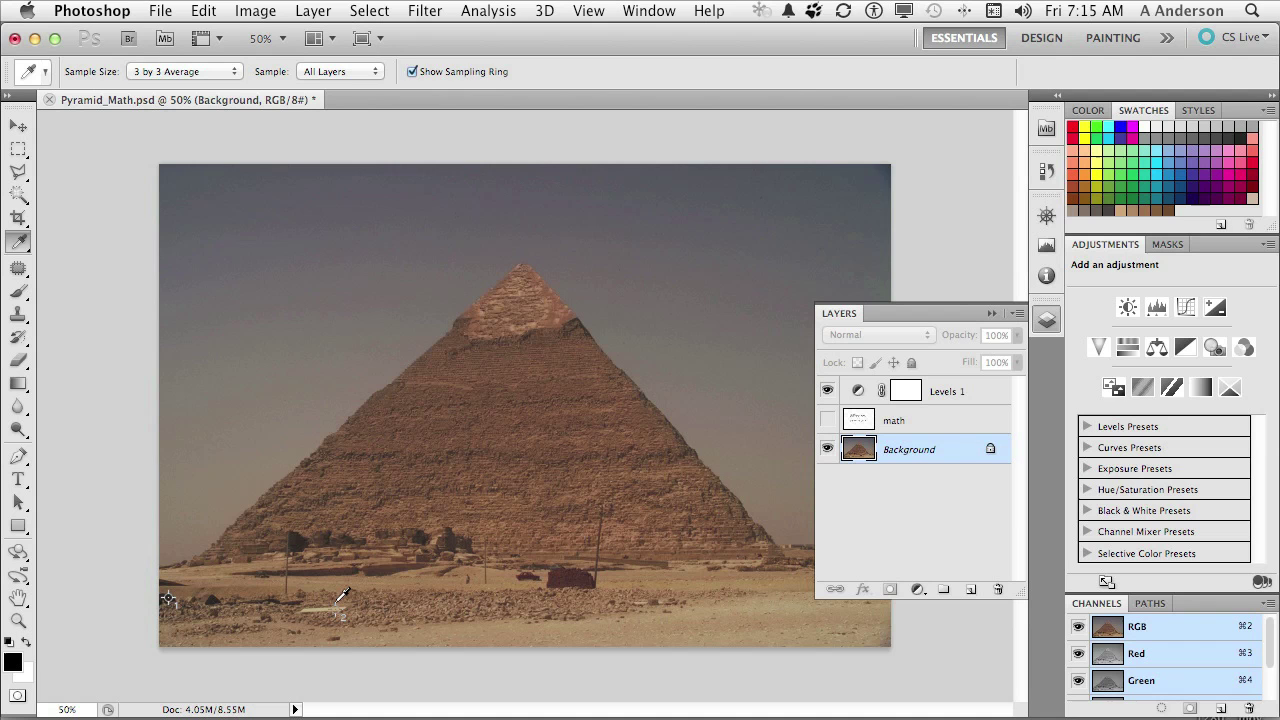
# Set the Levels 1 black-point target colour to RGB 5, 5, 5
pyautogui.click(950, 392)
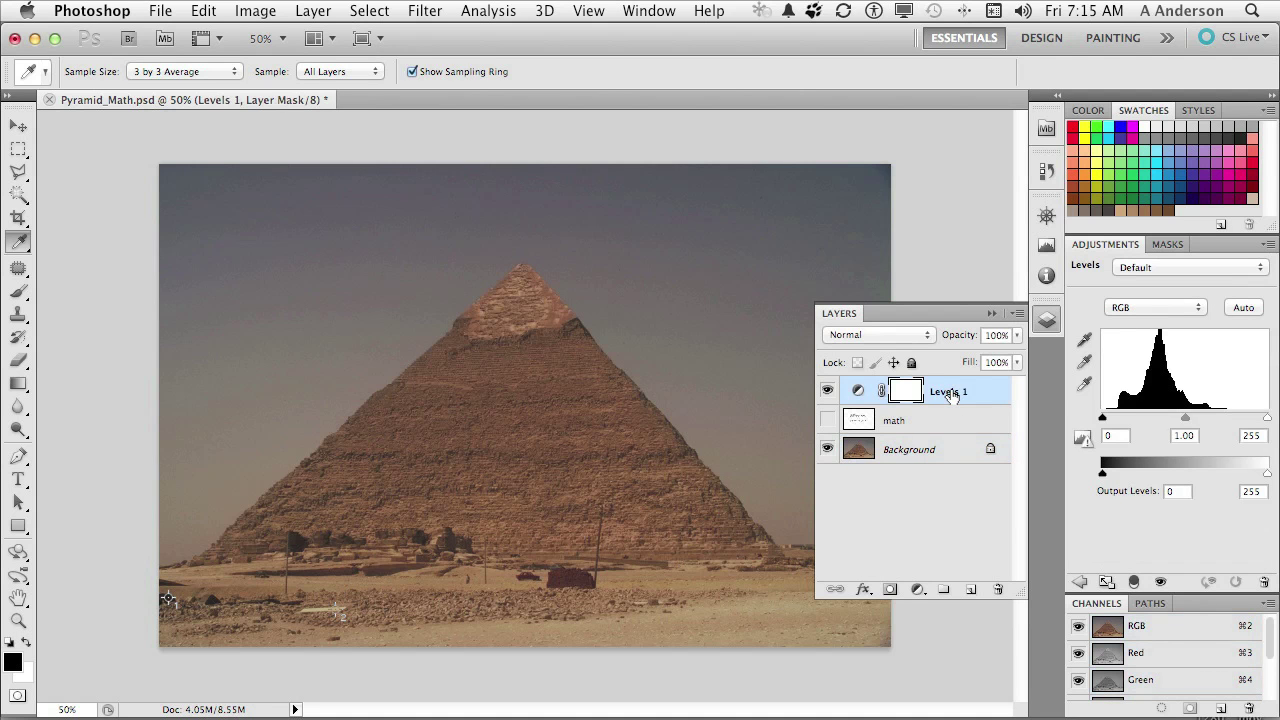
pyautogui.doubleClick(1085, 340)
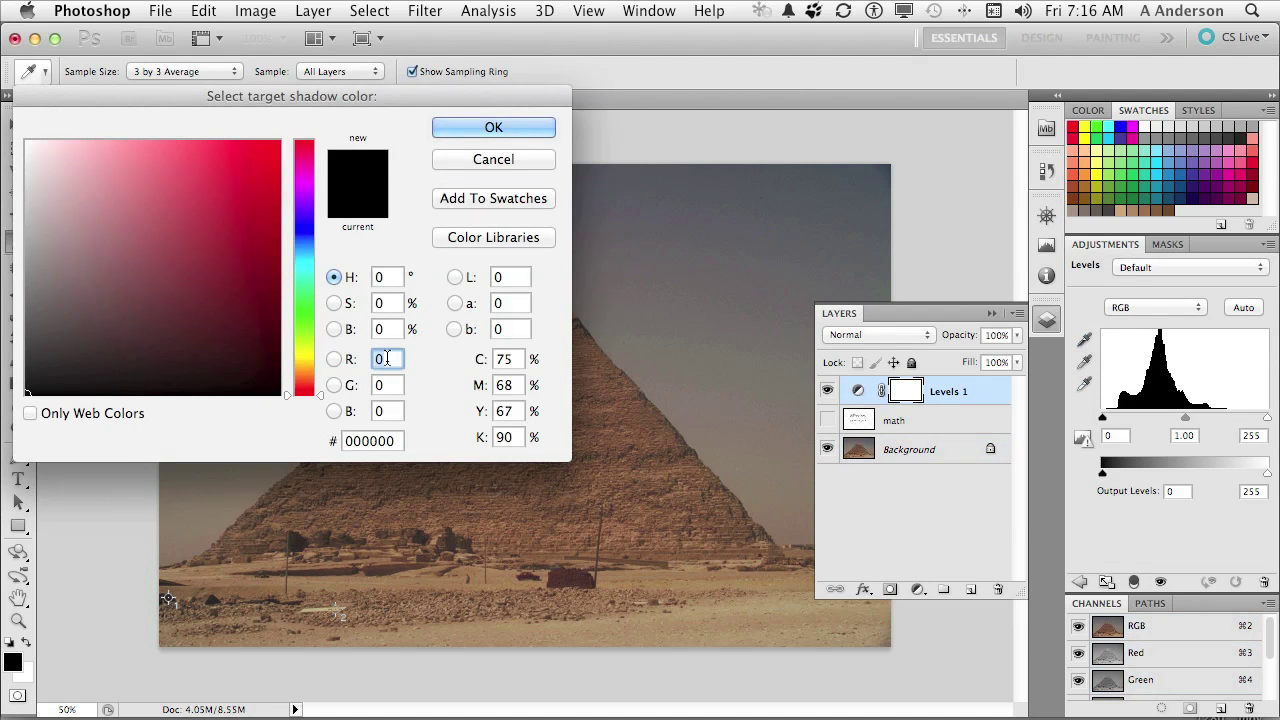
pyautogui.write('5')
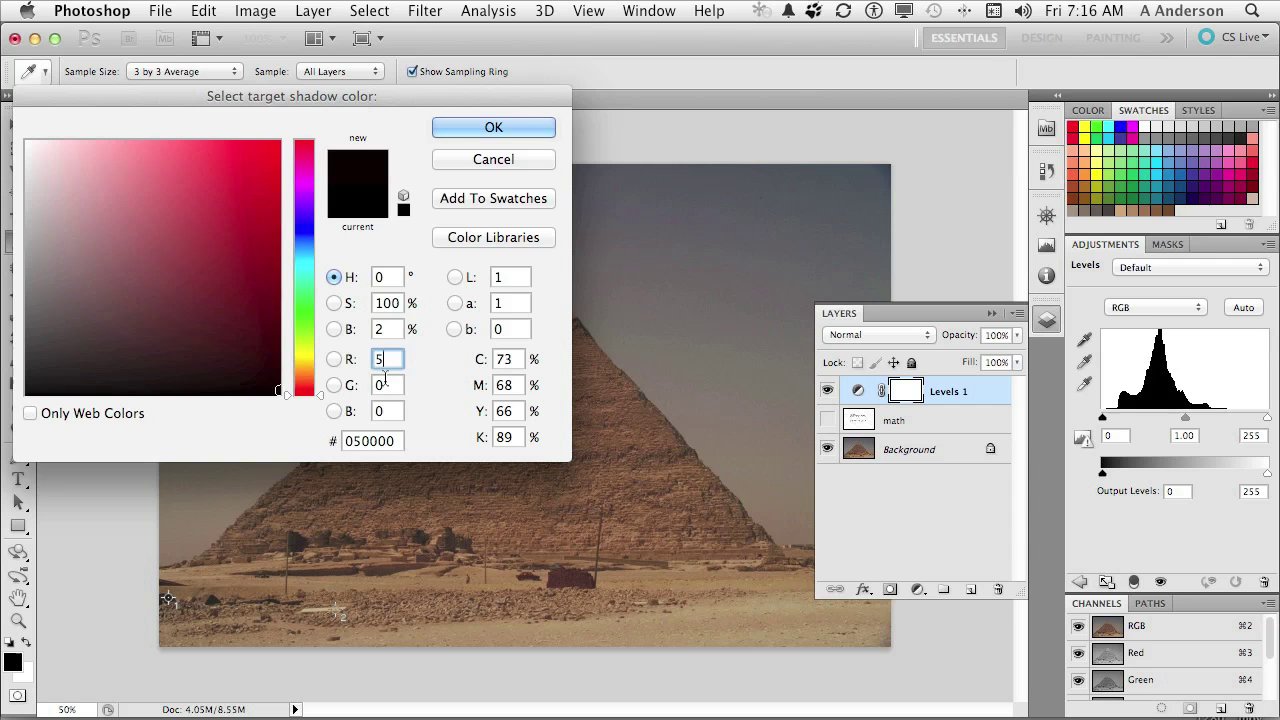
pyautogui.press('Tab')
pyautogui.write('5')
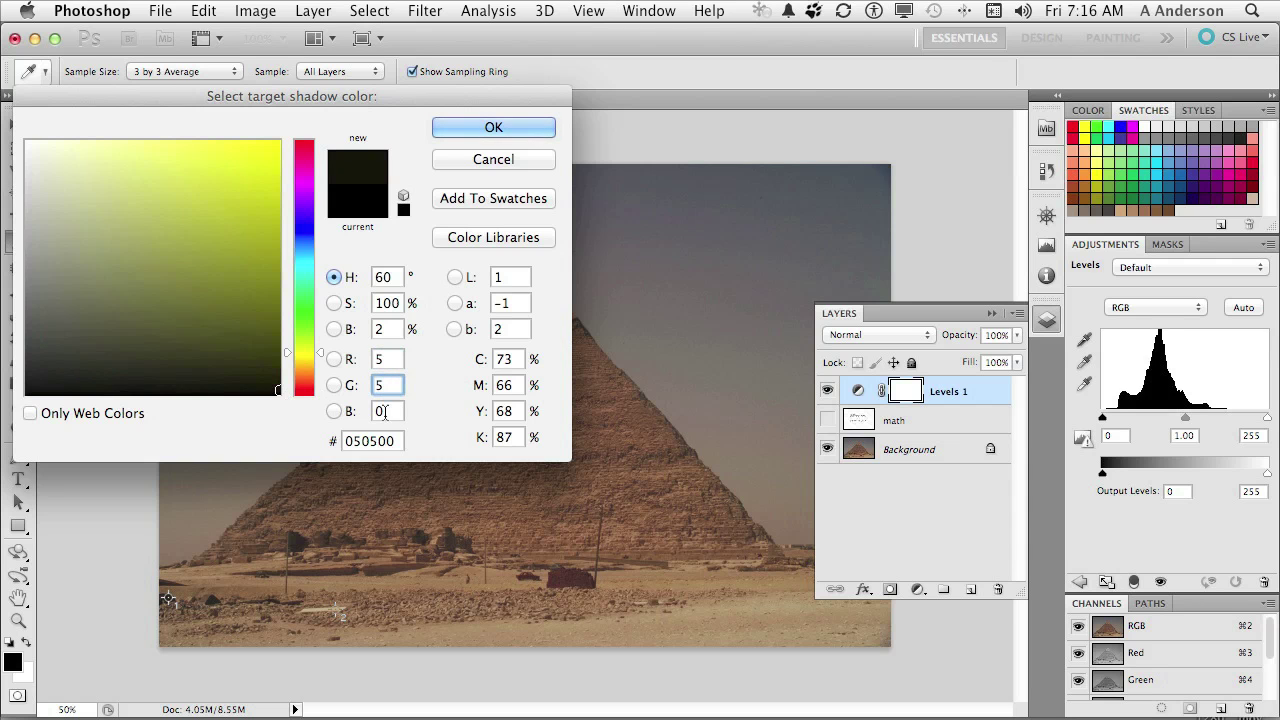
pyautogui.press('Tab')
pyautogui.write('5')
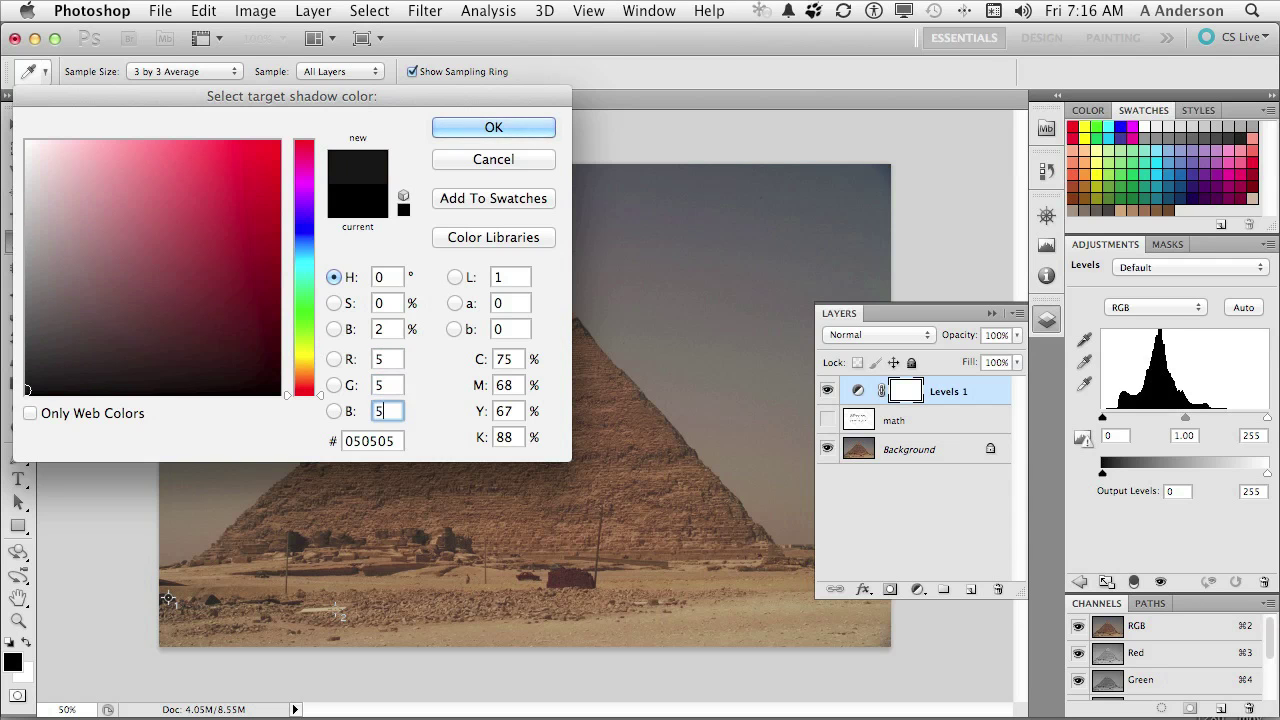
pyautogui.click(487, 134)
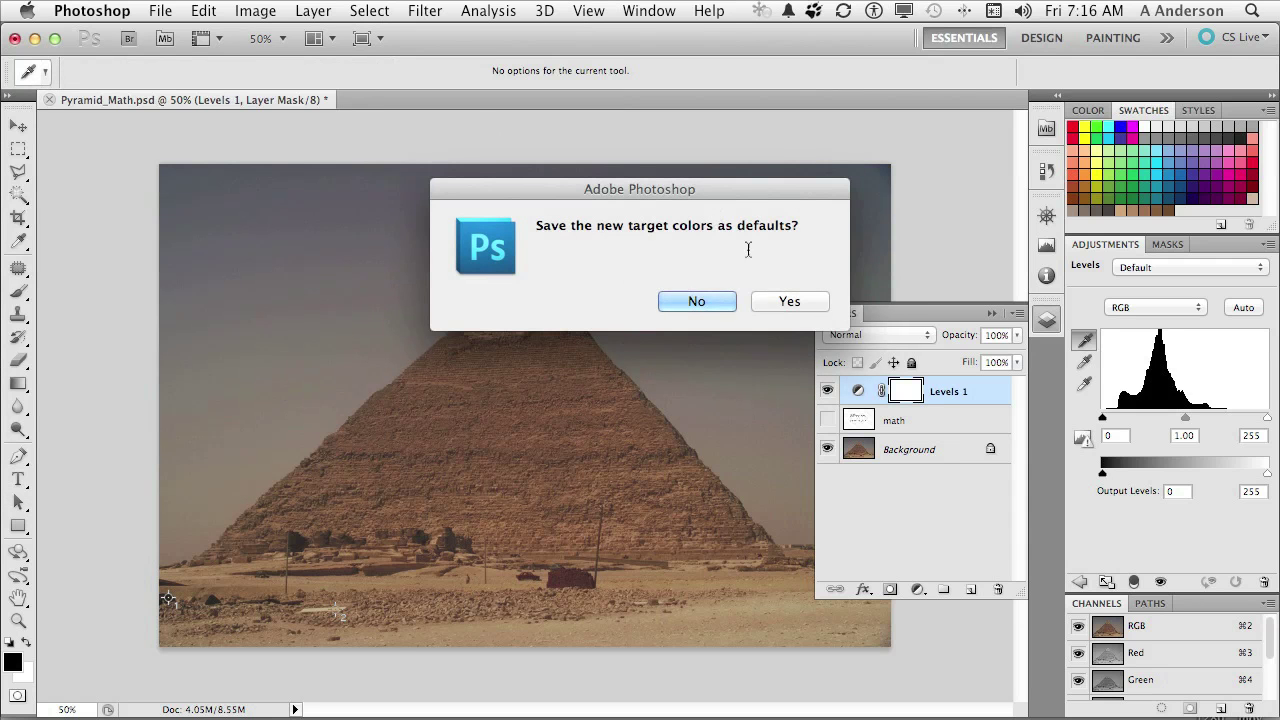
# Save the 5/5/5 shadow target as default, then set the highlight target to 204/204/204 and save it as default
pyautogui.click(783, 299)
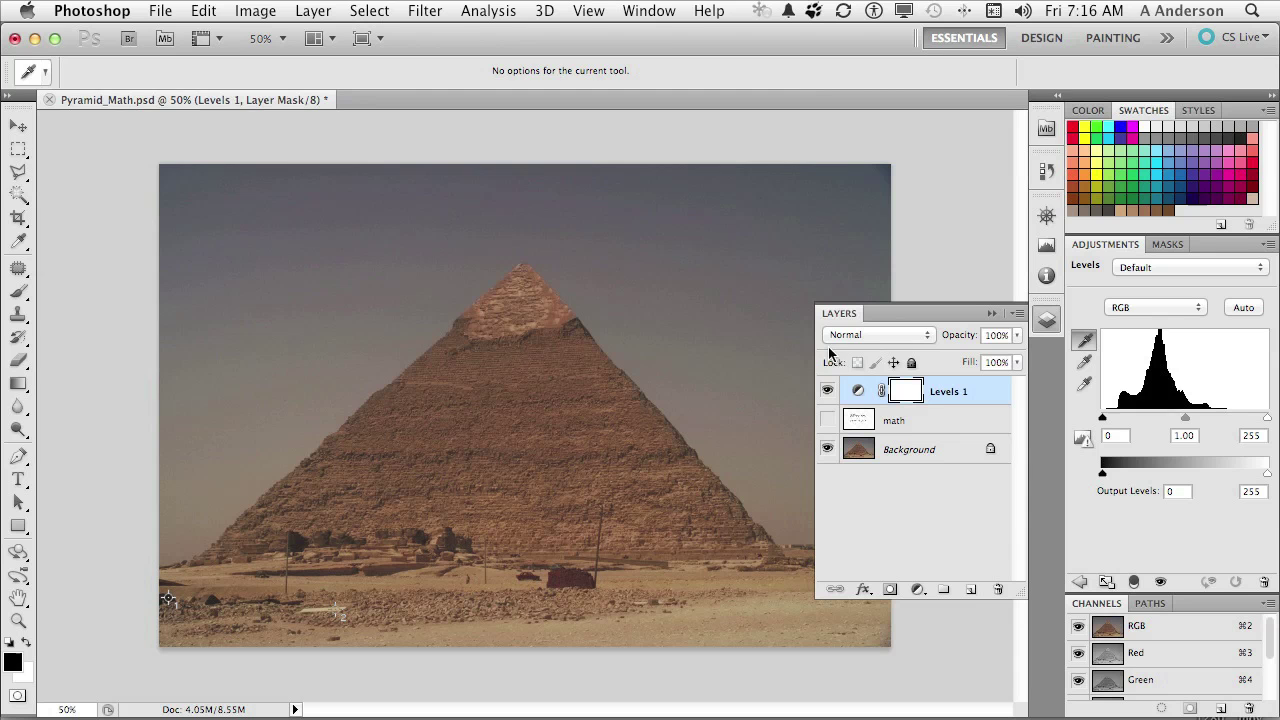
pyautogui.doubleClick(1087, 387)
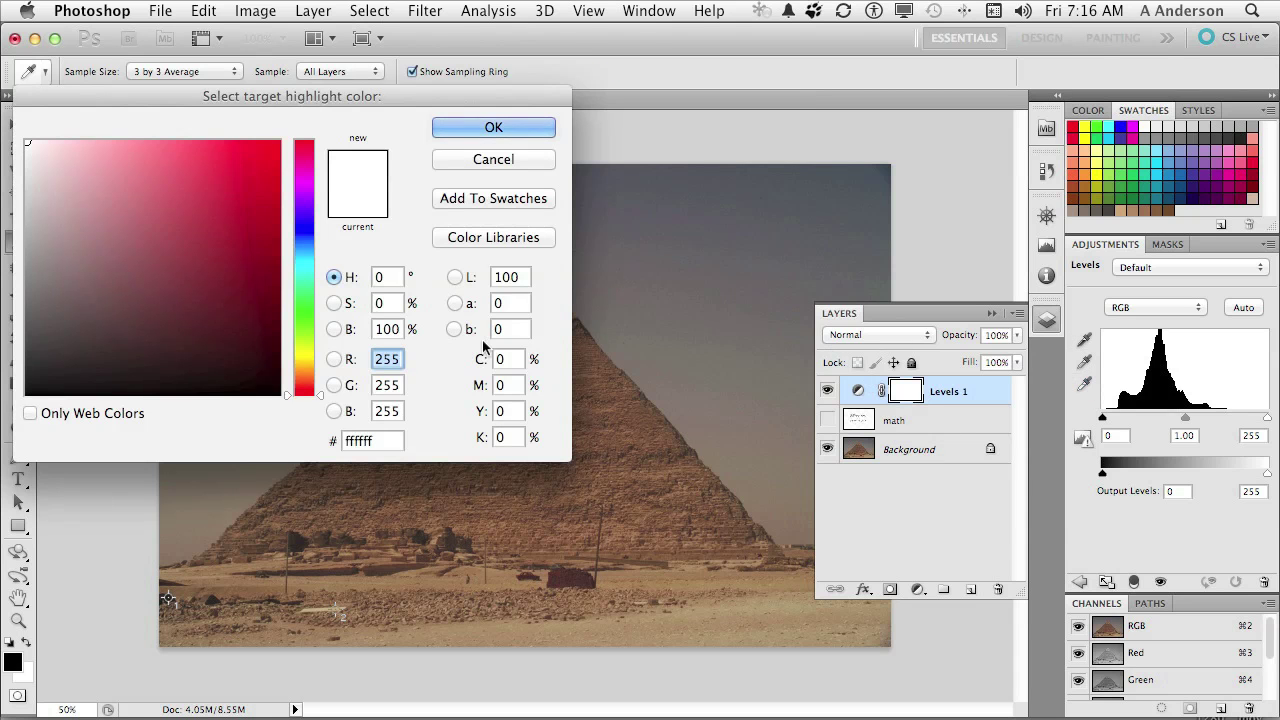
pyautogui.write('204')
pyautogui.press('Tab')
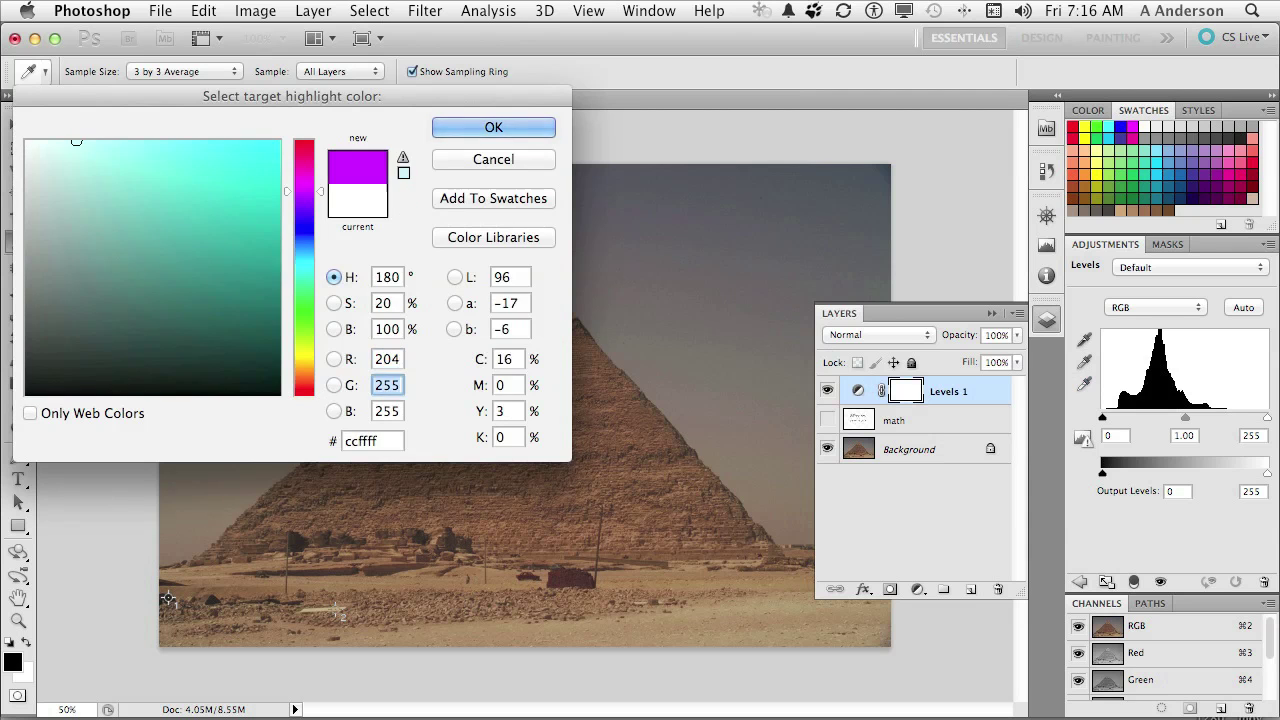
pyautogui.write('204')
pyautogui.press('Tab')
pyautogui.write('204')
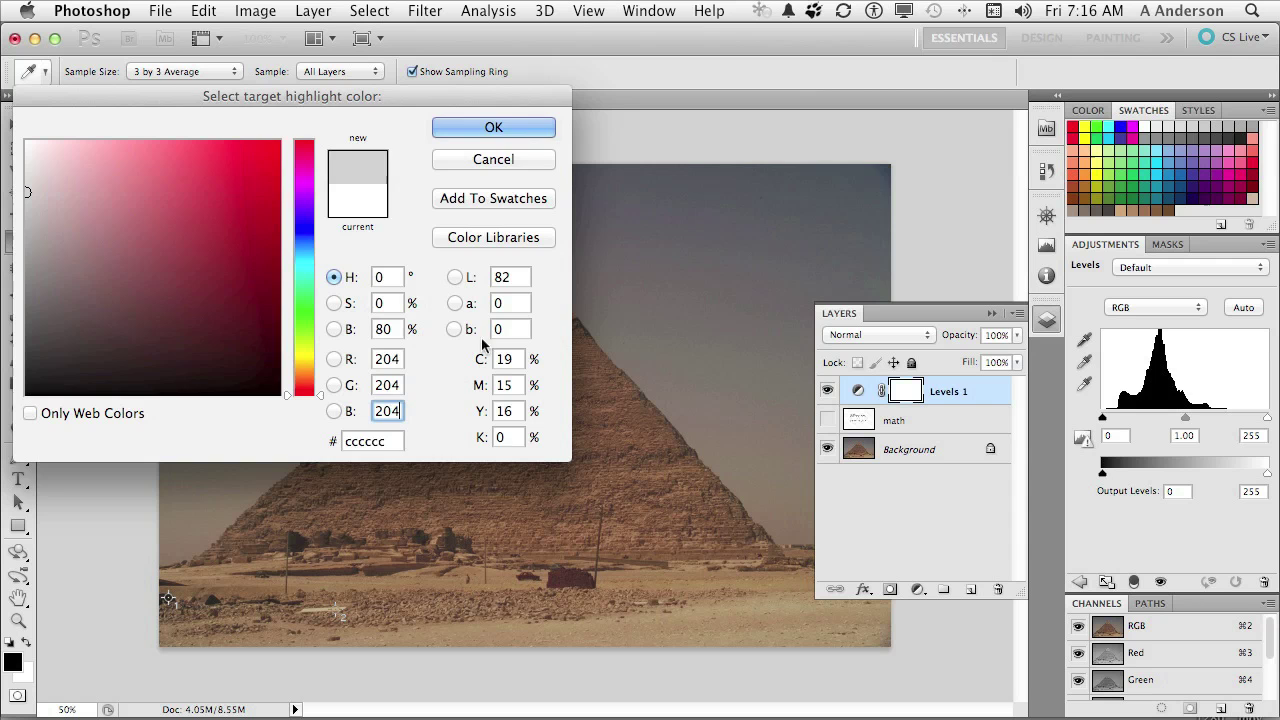
pyautogui.click(516, 128)
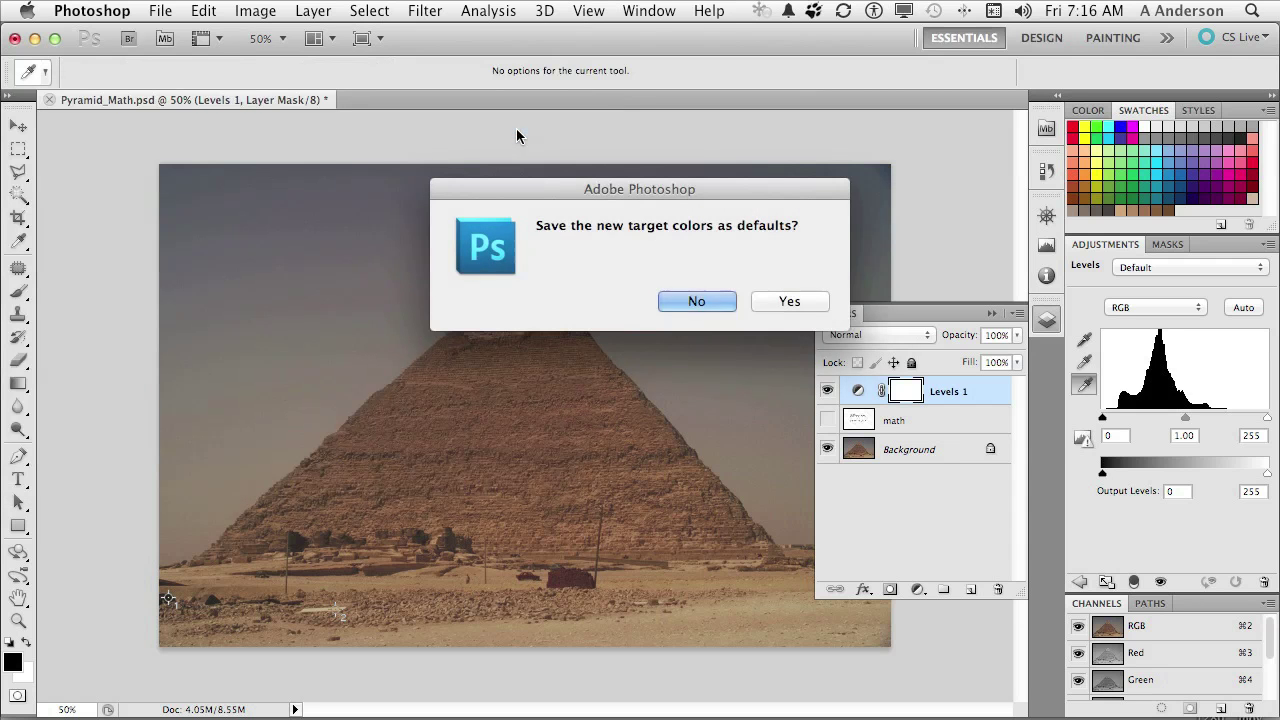
pyautogui.click(786, 301)
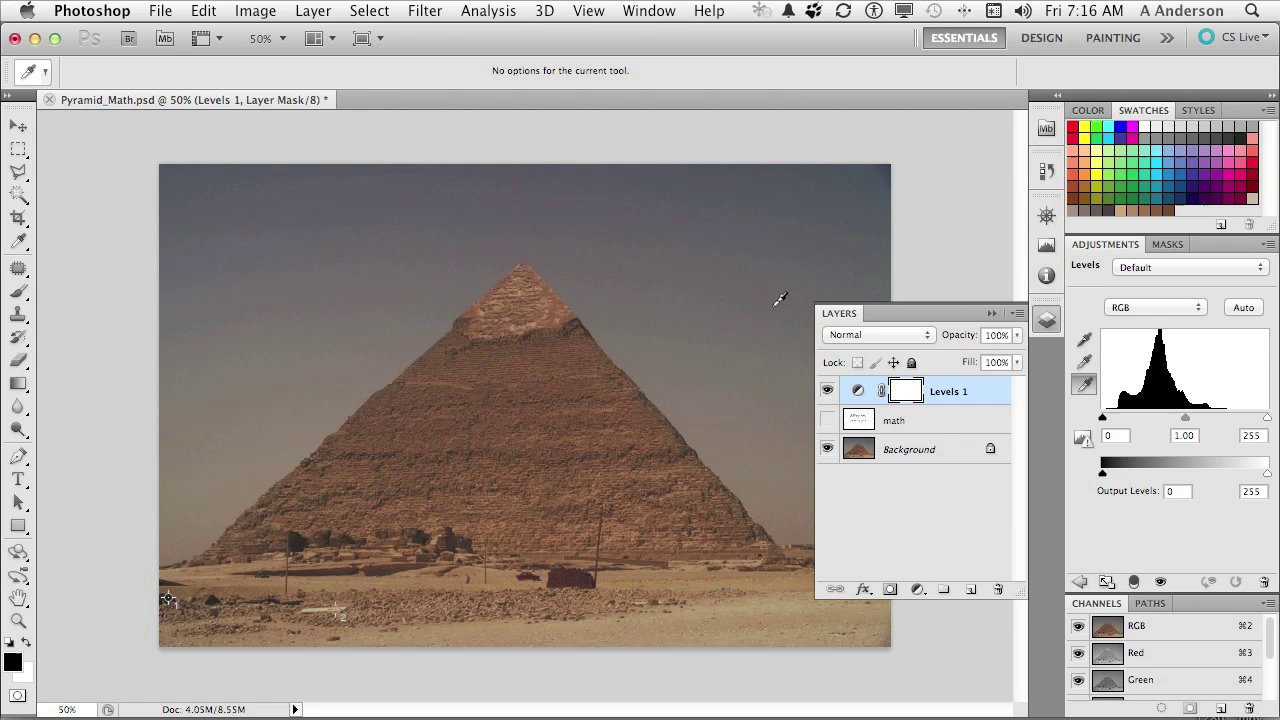
# Set the Levels black point at sample marker 1 and the white point at sample marker 2
pyautogui.click(1082, 343)
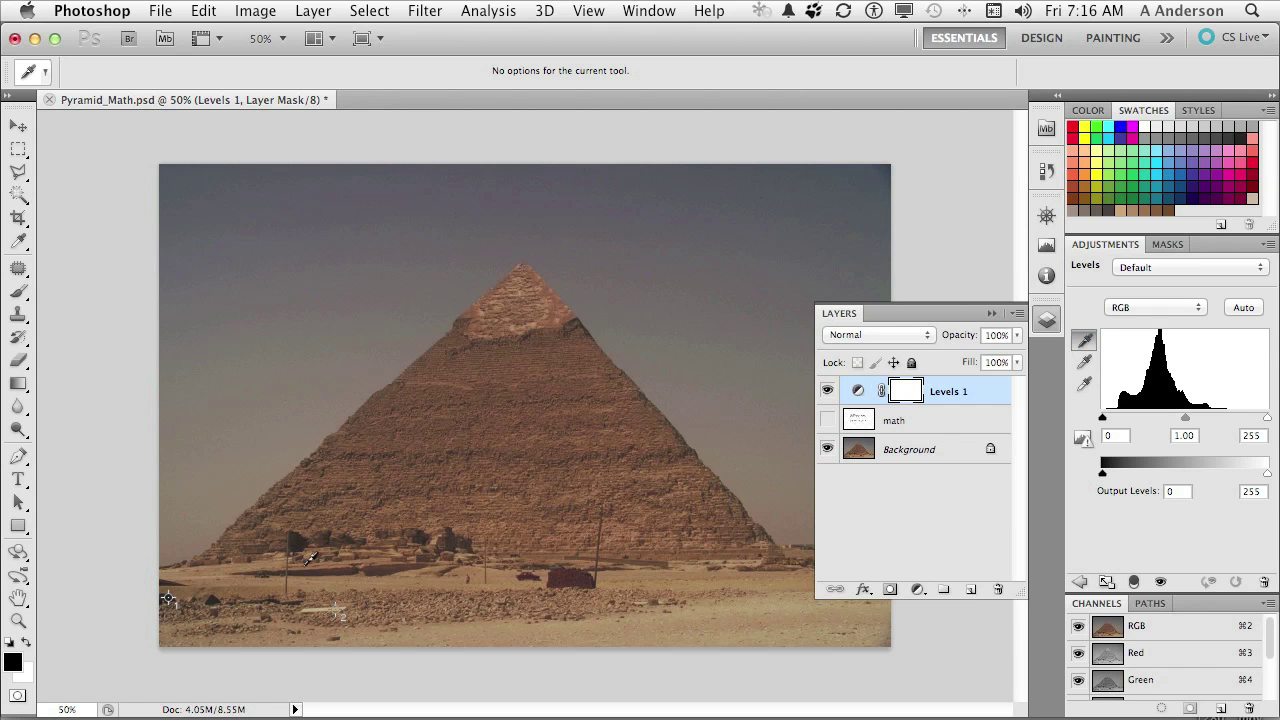
pyautogui.click(167, 598)
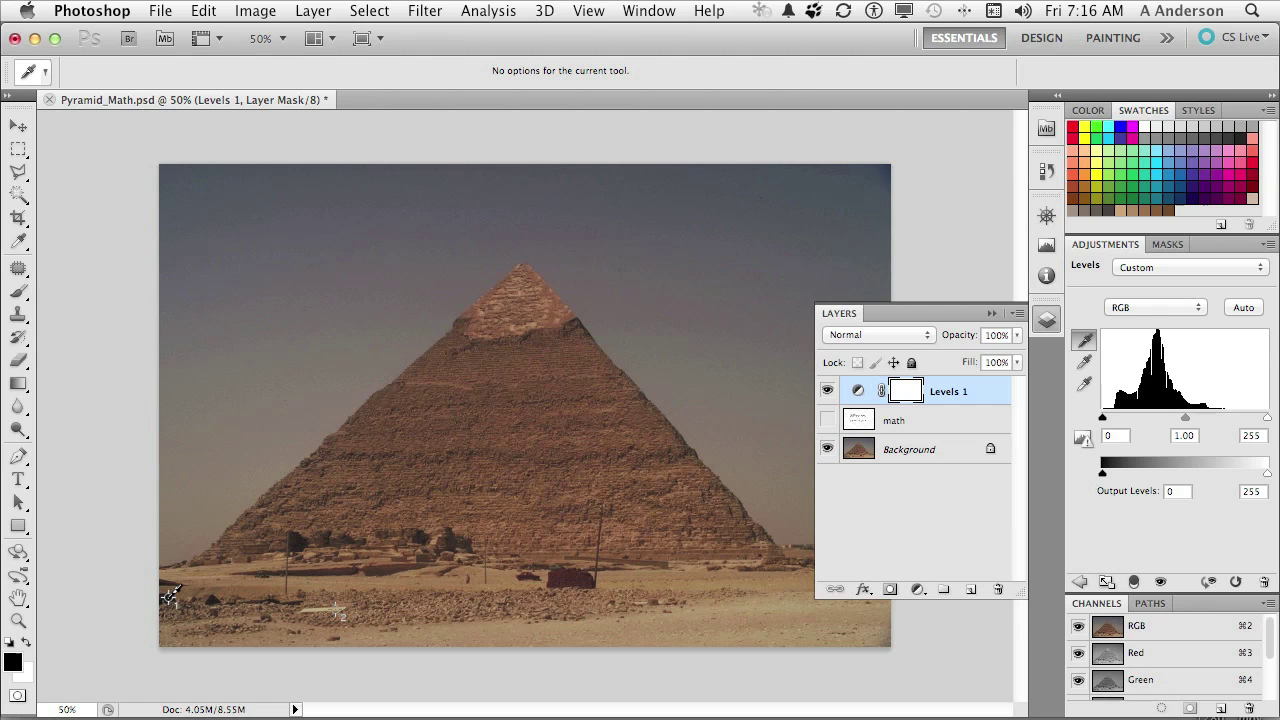
pyautogui.click(1084, 384)
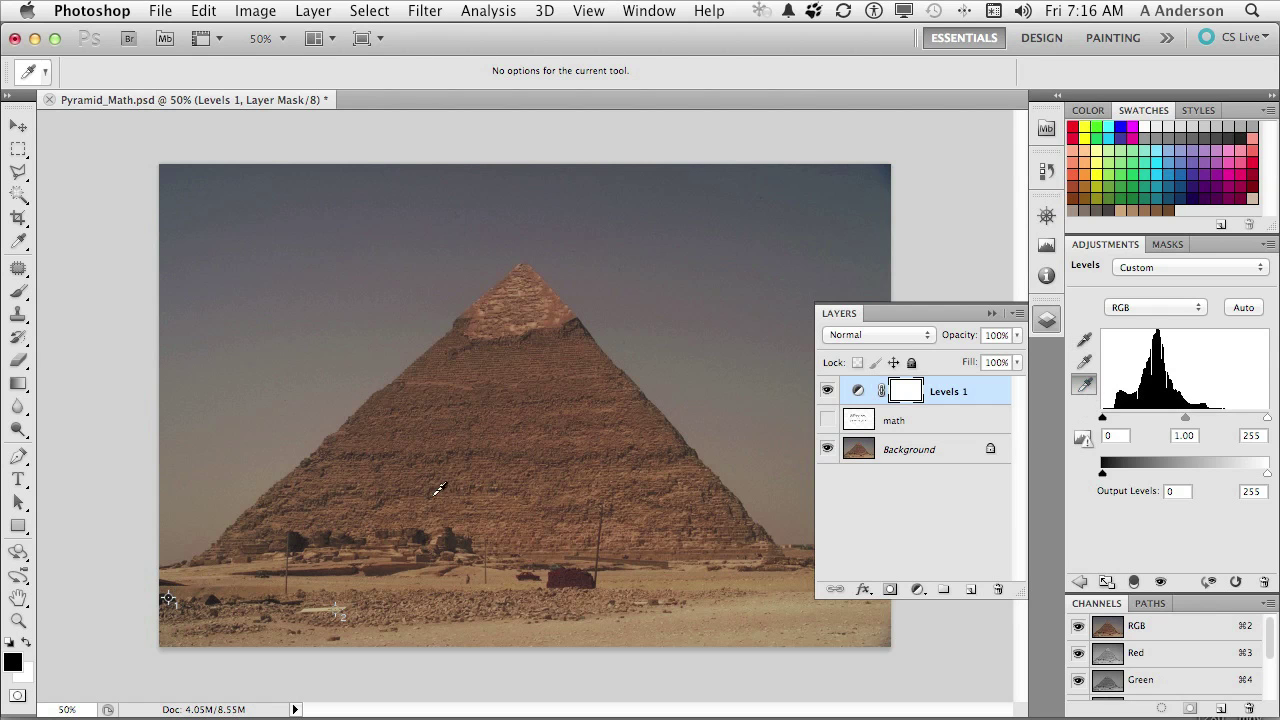
pyautogui.click(336, 609)
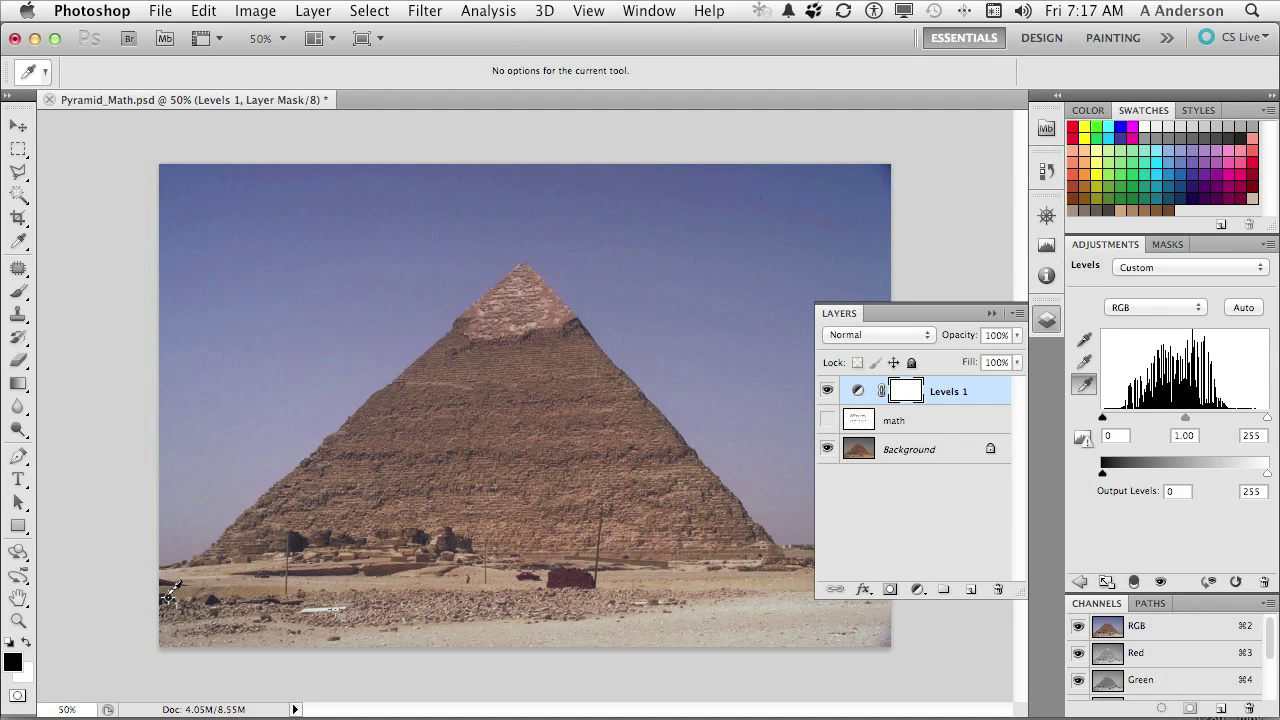
pyautogui.keyDown('shift'); pyautogui.click(167, 598); pyautogui.keyUp('shift')
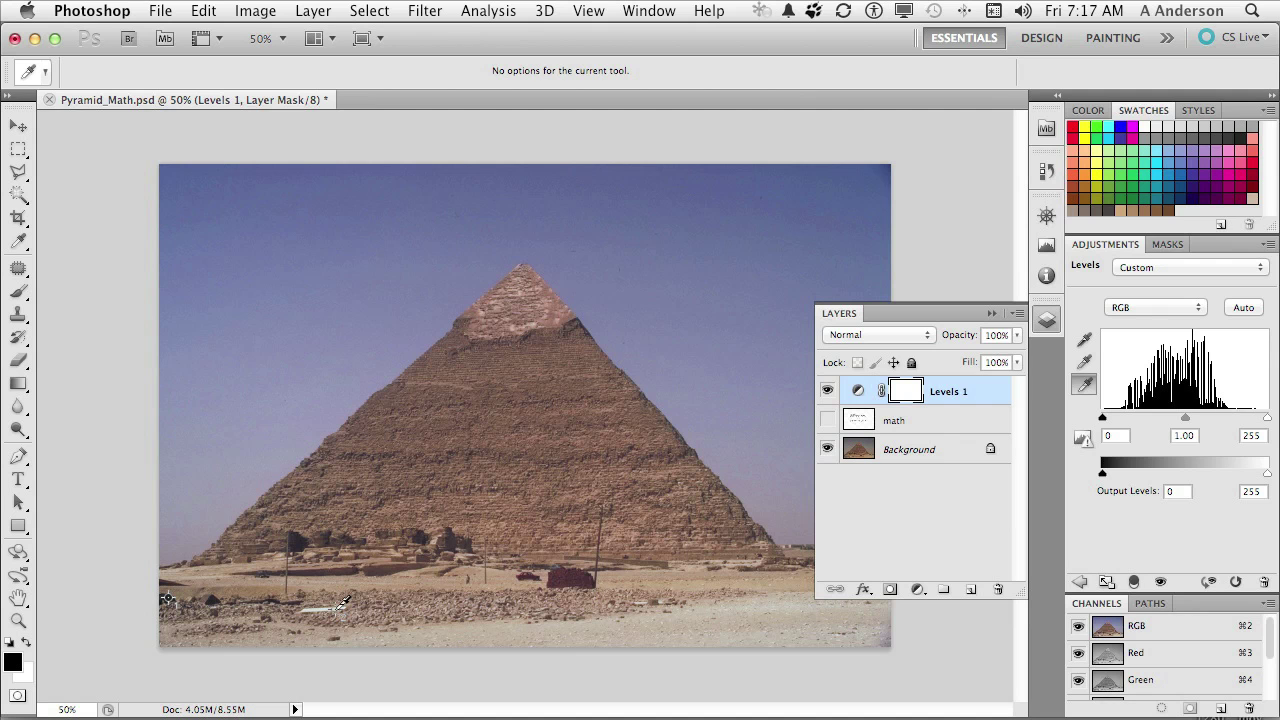